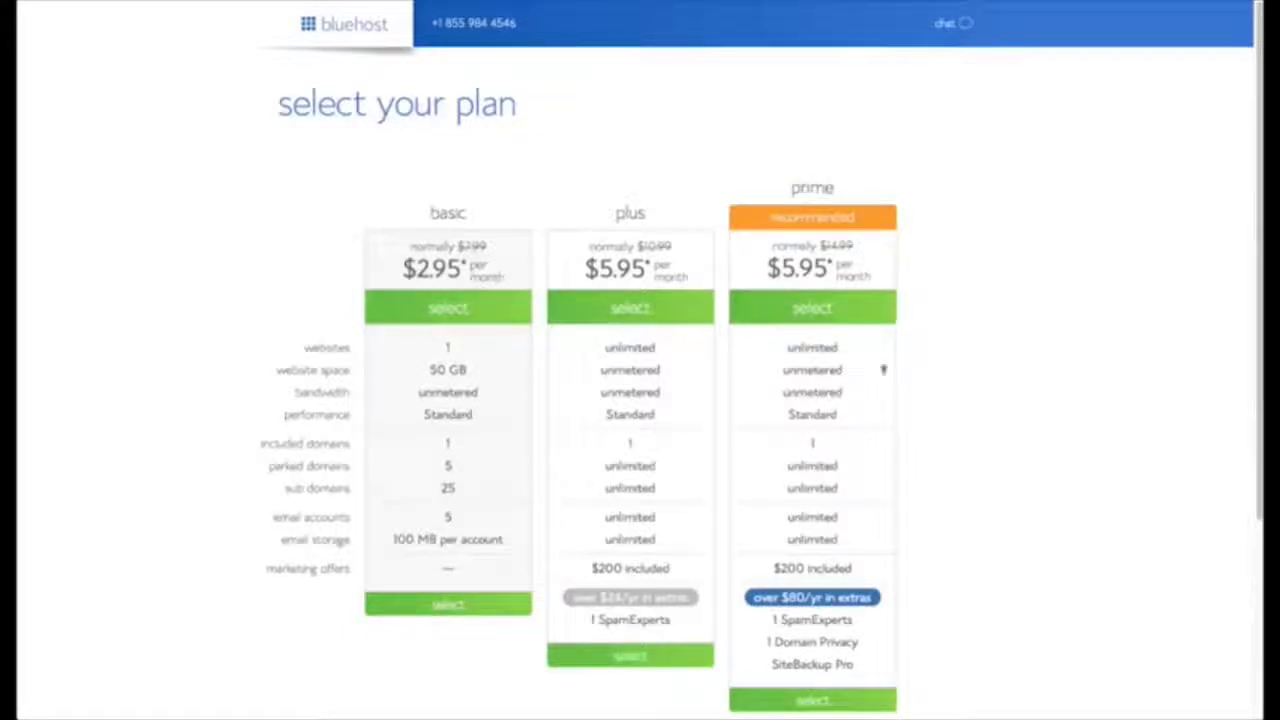
Choose Bluehost's recommended prime plan at $5.95 per month.
{"action": "scroll", "coordinate": [983, 409], "scroll_direction": "down", "scroll_amount": 1}
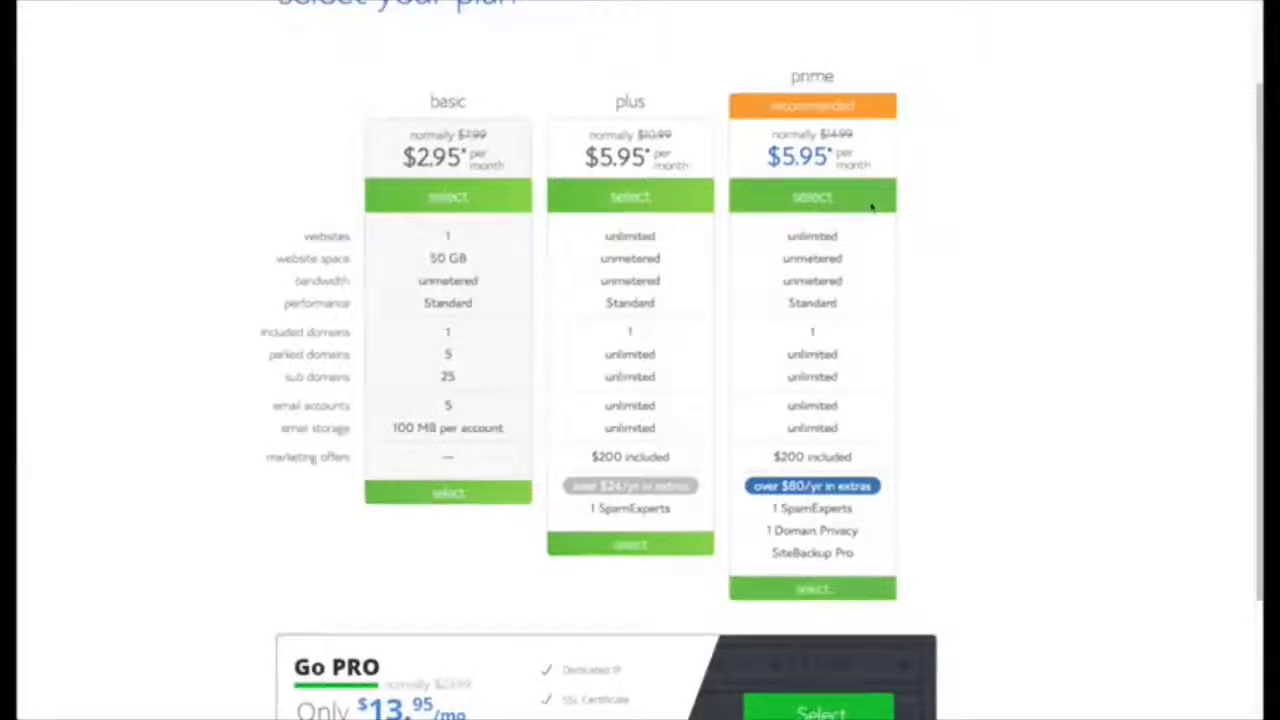
{"action": "left_click", "coordinate": [871, 206]}
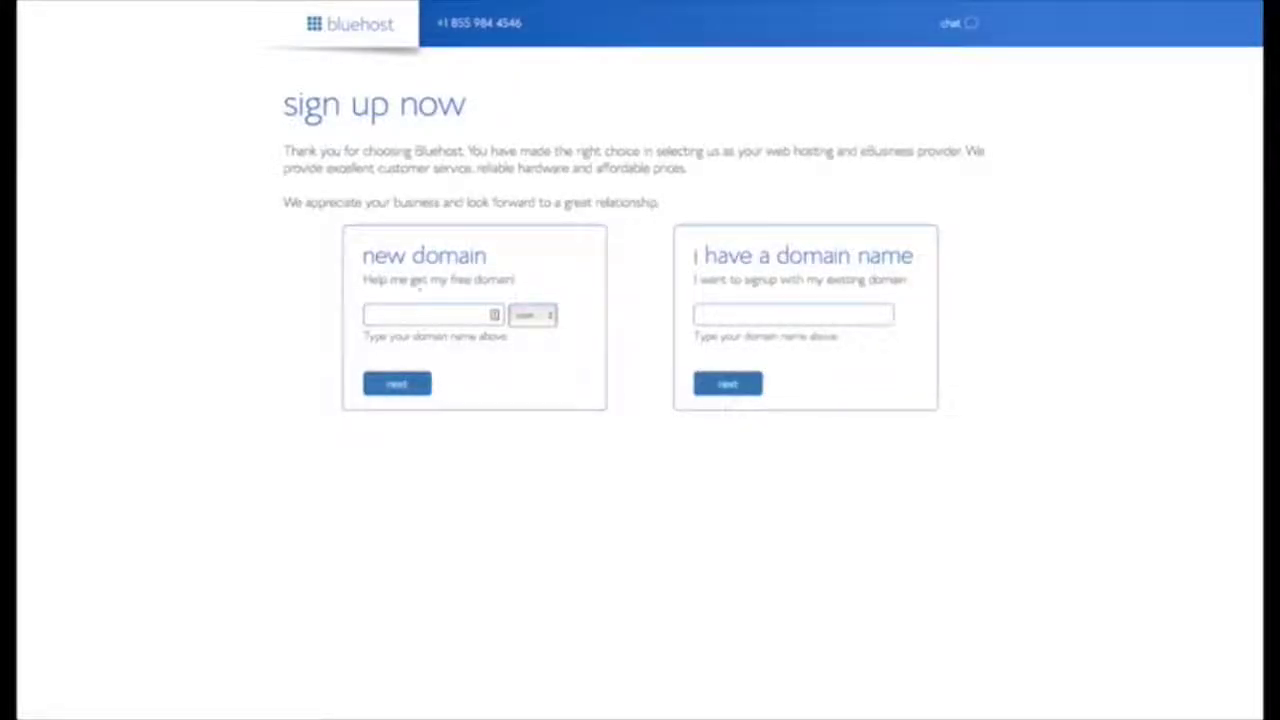
Enter the new domain surftownshop and confirm surftownshop.com is available.
{"action": "left_click", "coordinate": [460, 320]}
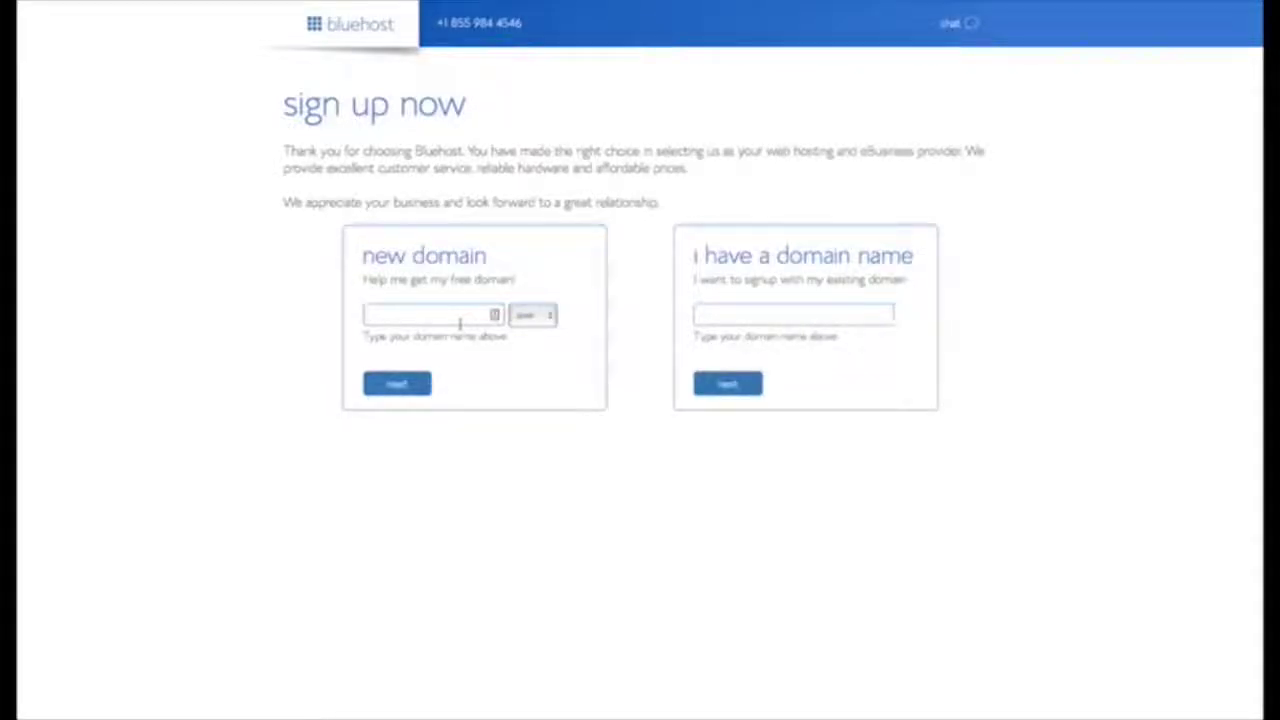
{"action": "type", "text": "surftownshop"}
{"action": "left_click", "coordinate": [400, 387]}
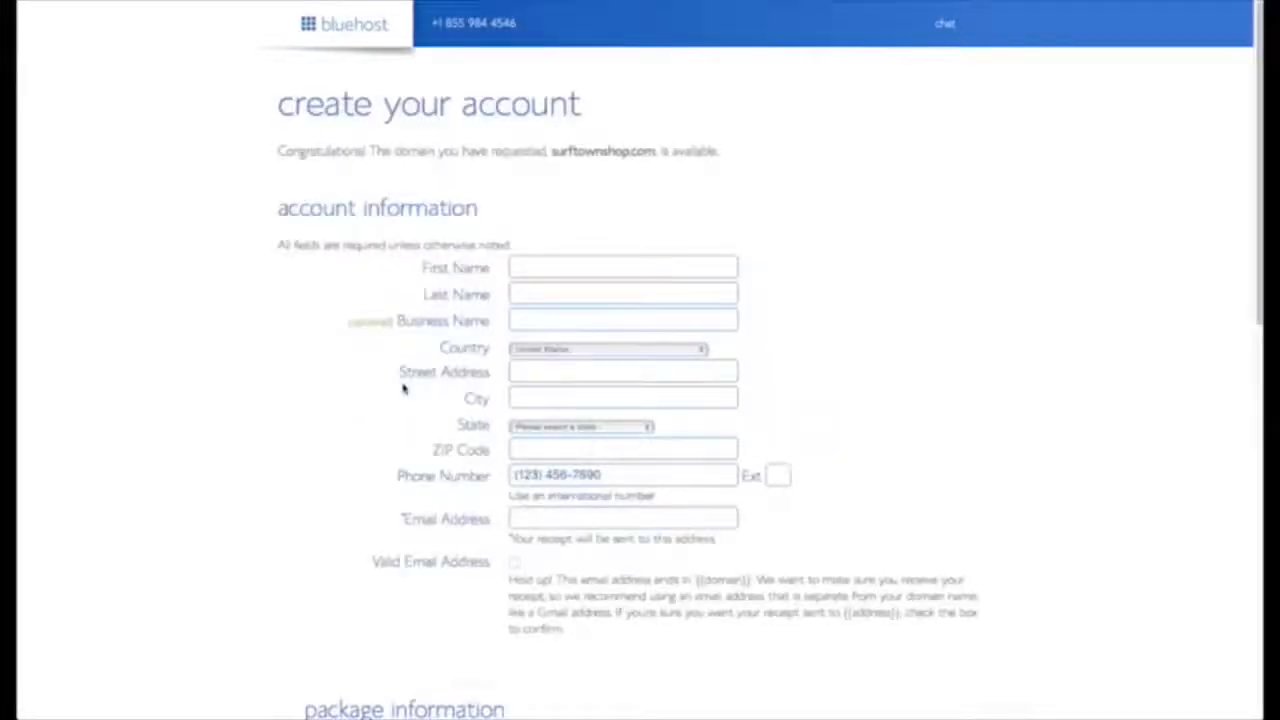
Fill in the owner's first name, last name and e-mail address on the account form.
{"action": "left_click", "coordinate": [550, 260]}
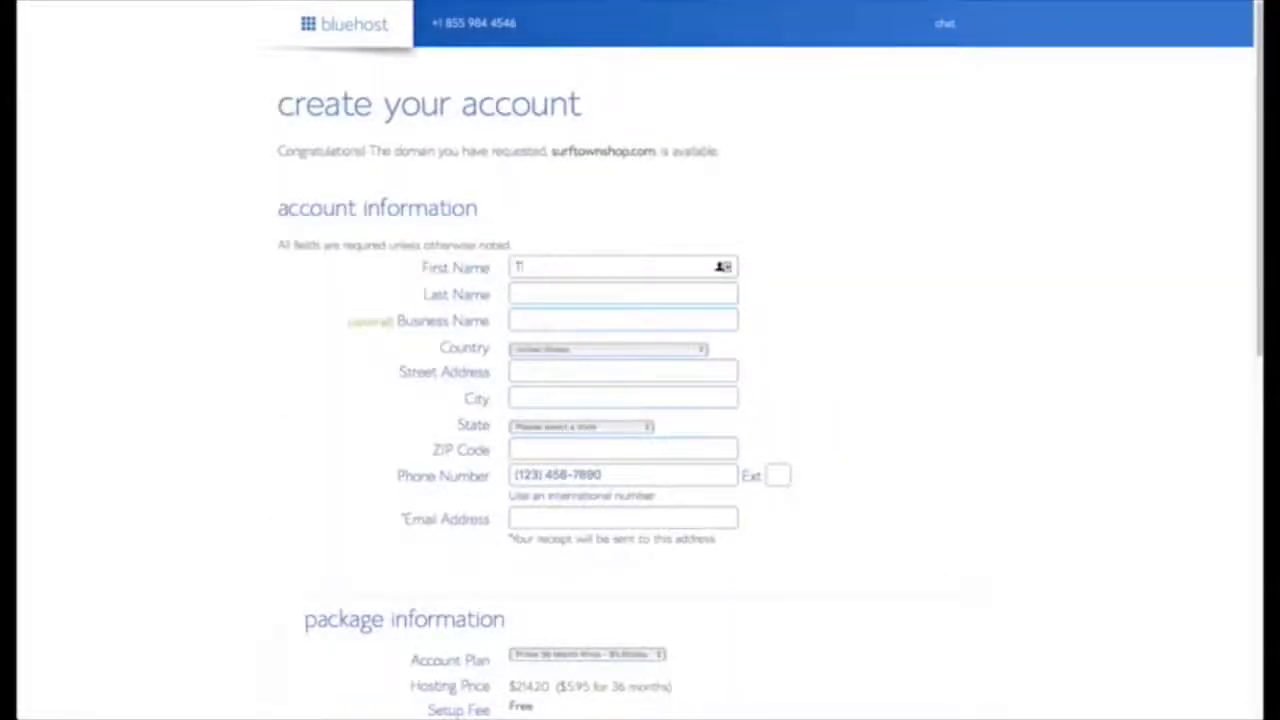
{"action": "key", "text": "Tab"}
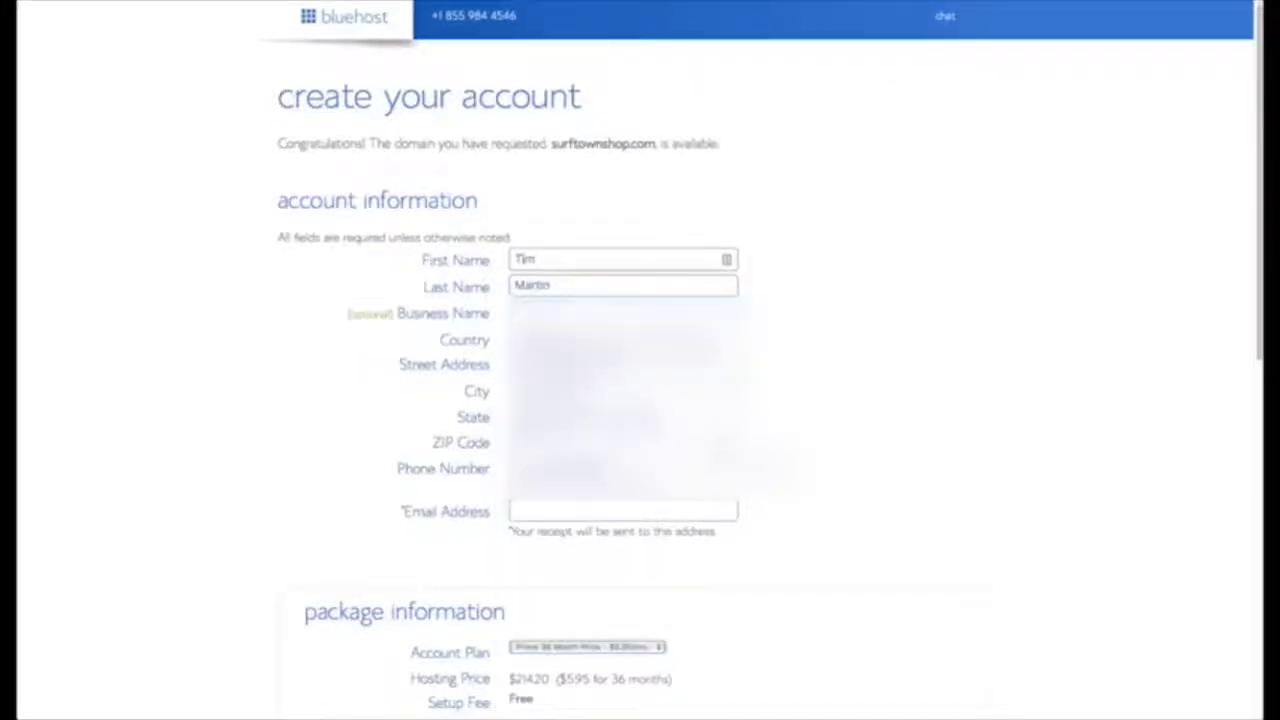
{"action": "key", "text": "Tab"}
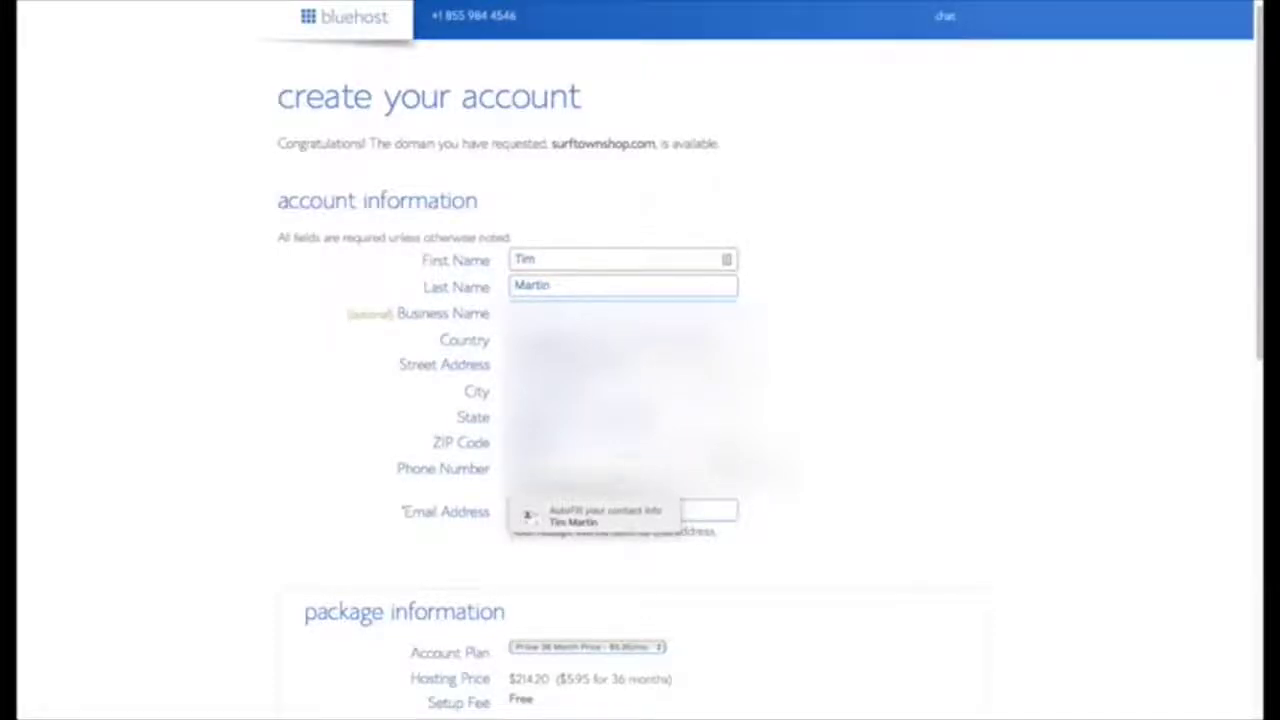
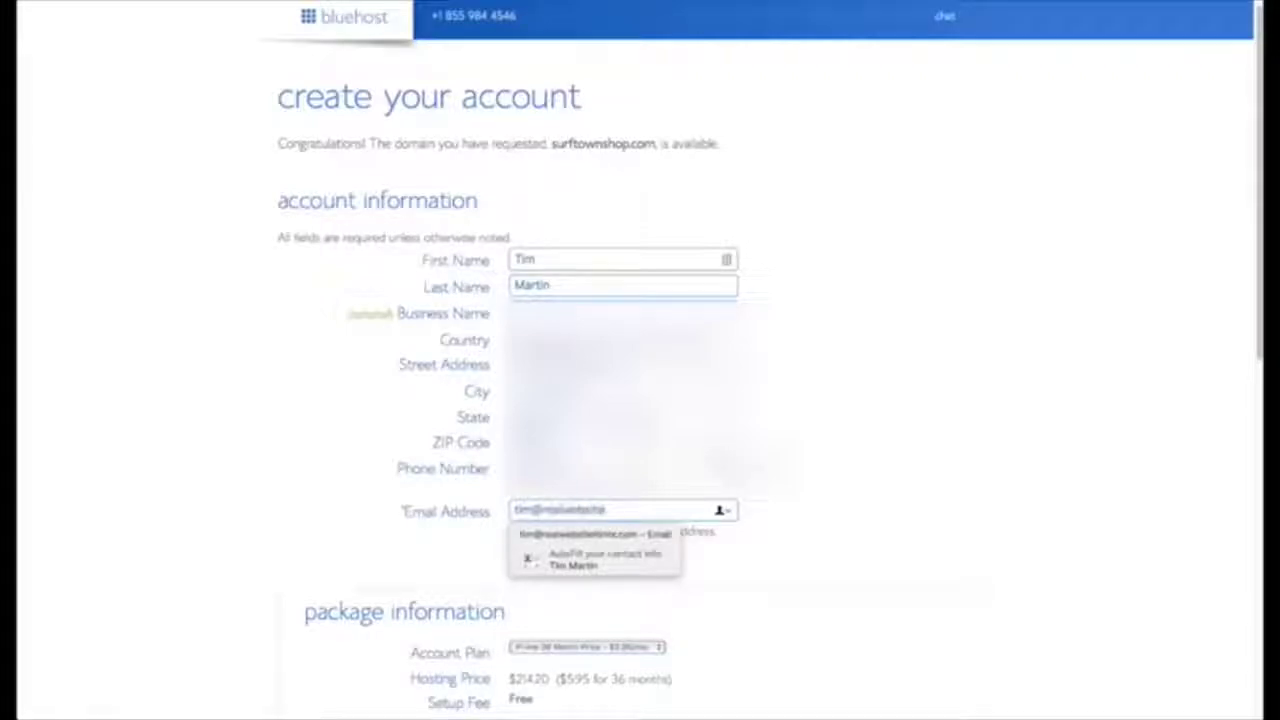
{"action": "scroll", "coordinate": [869, 557], "scroll_direction": "down", "scroll_amount": 3}
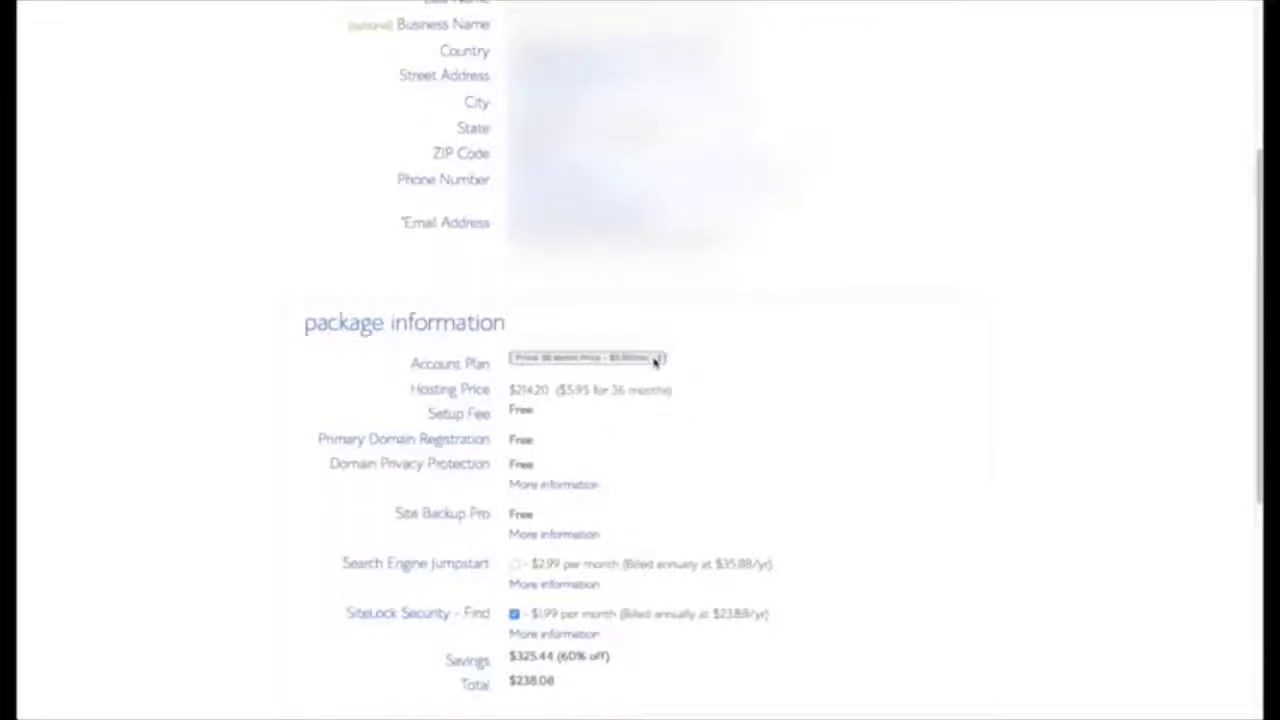
Switch the account plan to the 12-month term at $107.40.
{"action": "left_click", "coordinate": [657, 362]}
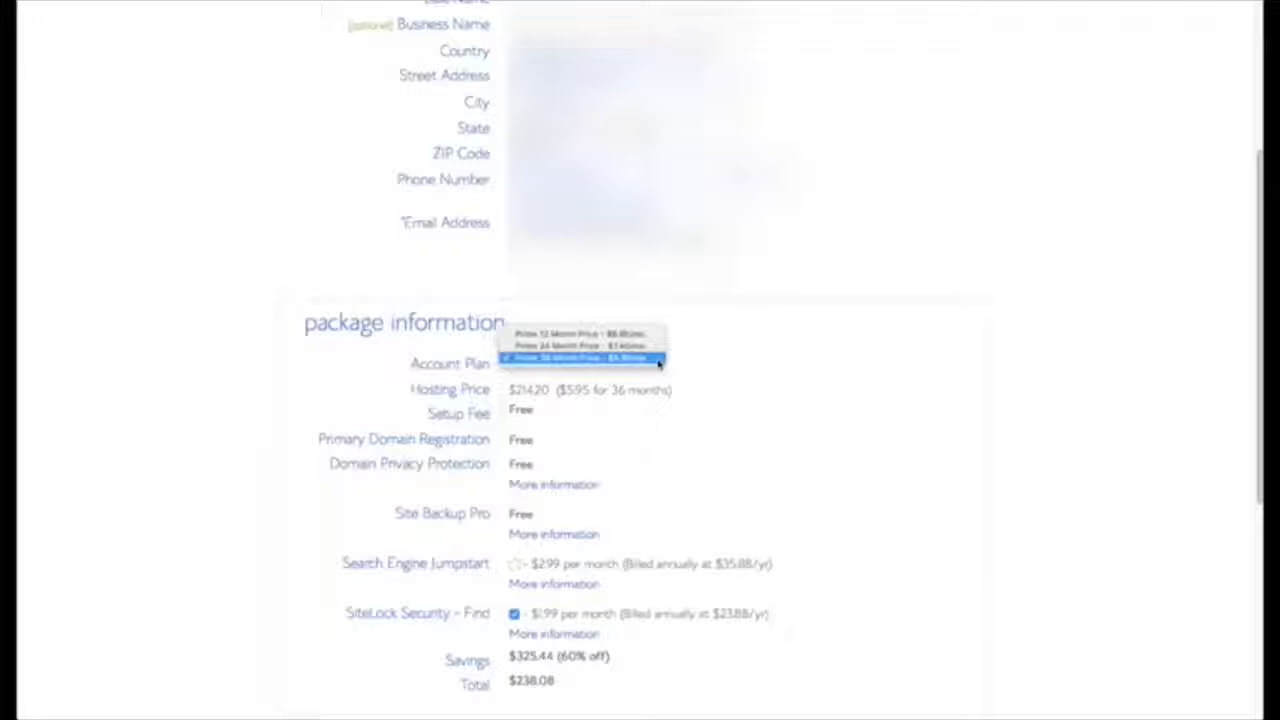
{"action": "left_click", "coordinate": [580, 333]}
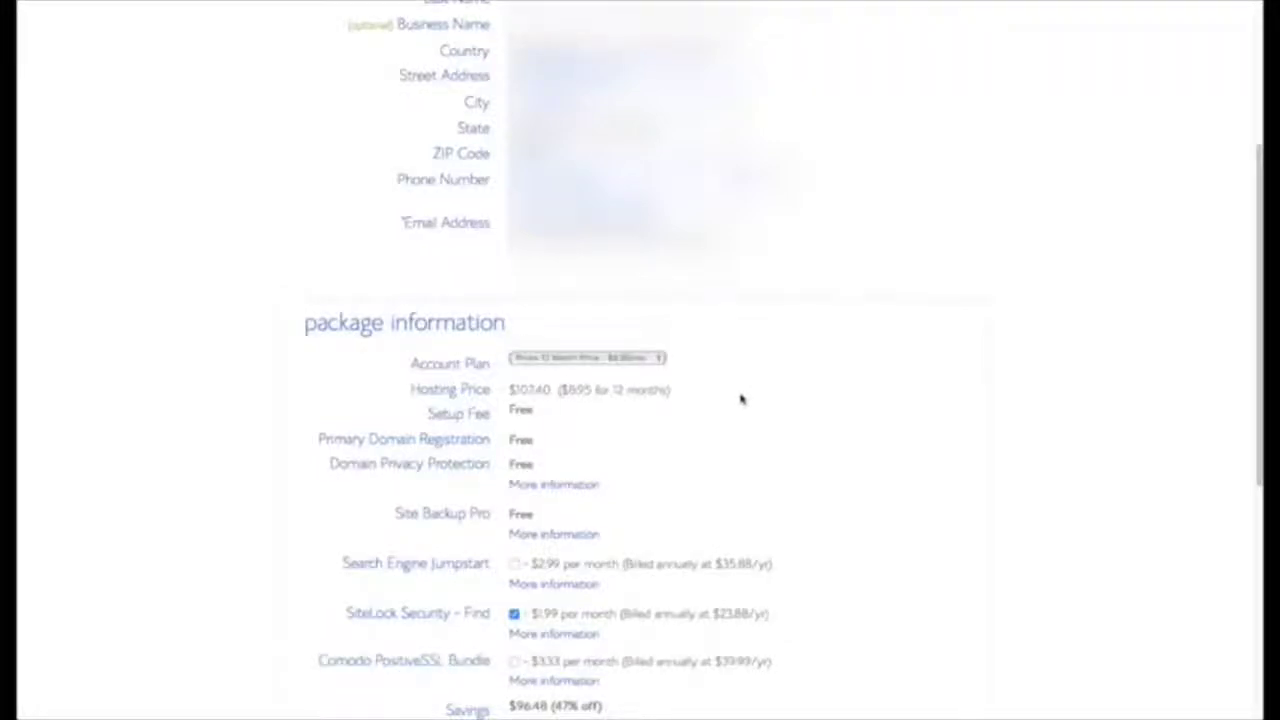
{"action": "scroll", "coordinate": [765, 410], "scroll_direction": "down", "scroll_amount": 2}
{"action": "scroll", "coordinate": [792, 447], "scroll_direction": "down", "scroll_amount": 3}
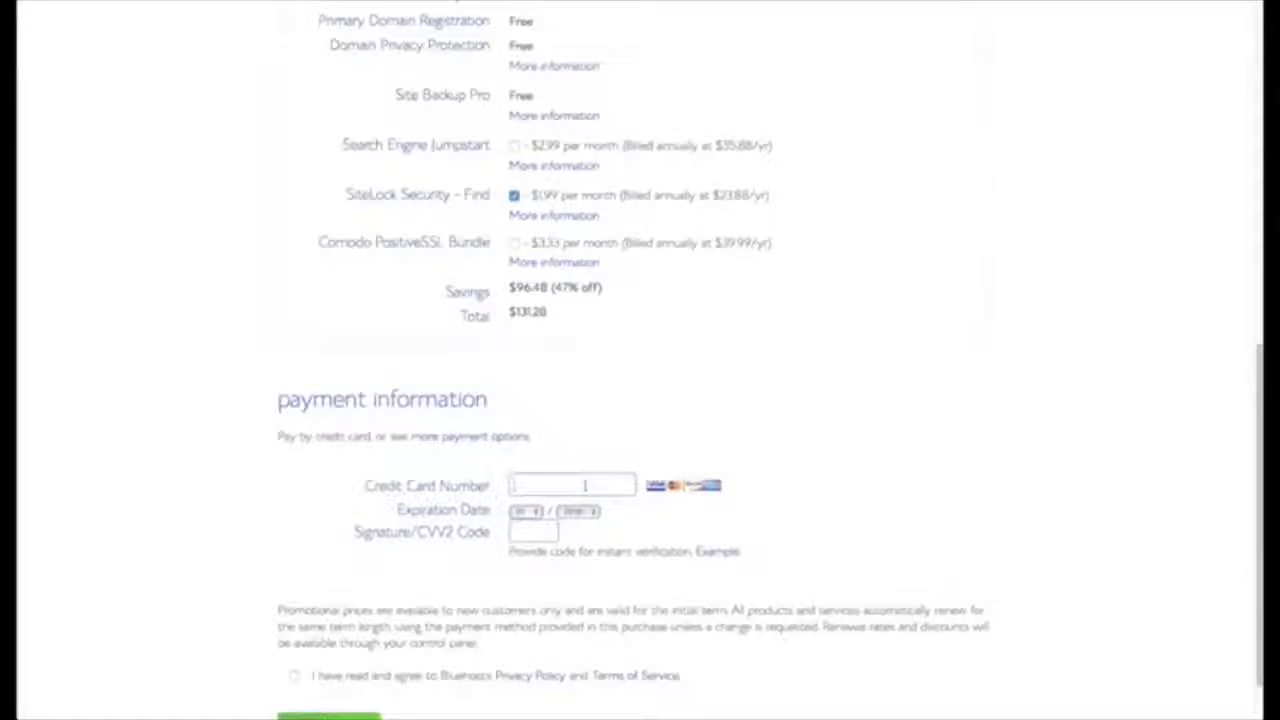
Enter the credit card details, complete the purchase, and proceed to password creation.
{"action": "left_click", "coordinate": [585, 485]}
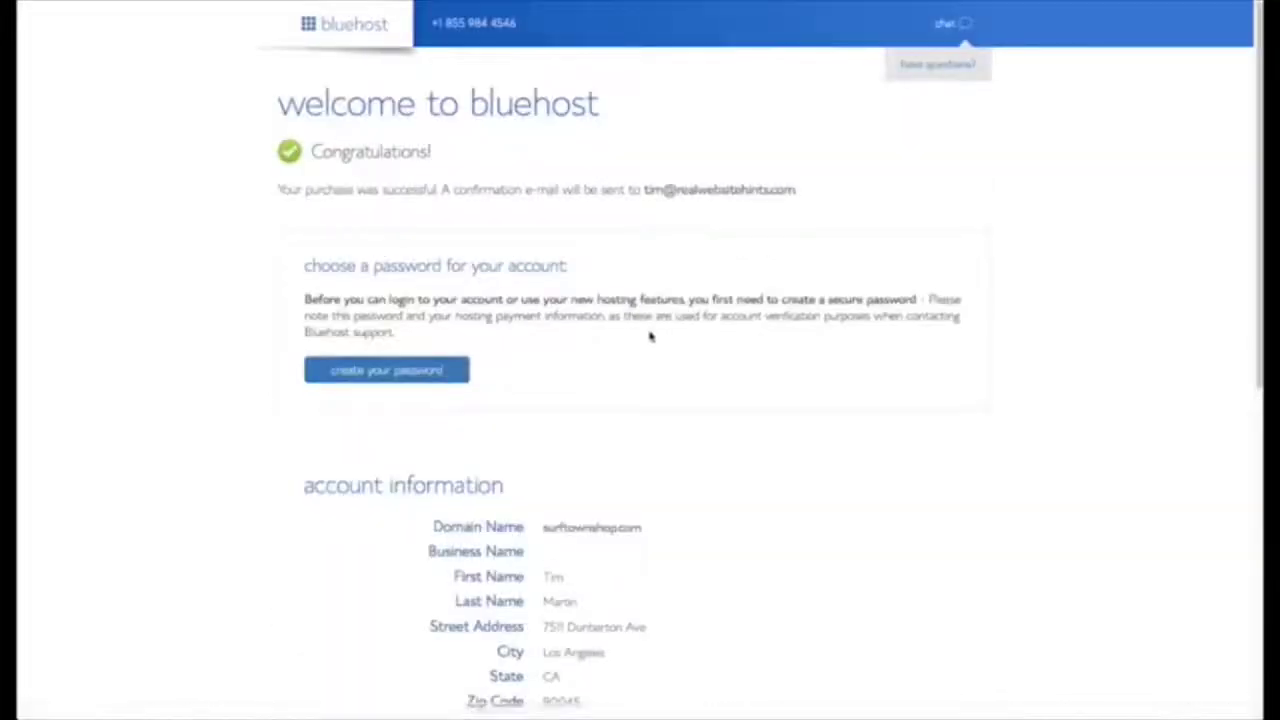
{"action": "scroll", "coordinate": [649, 334], "scroll_direction": "down", "scroll_amount": 1}
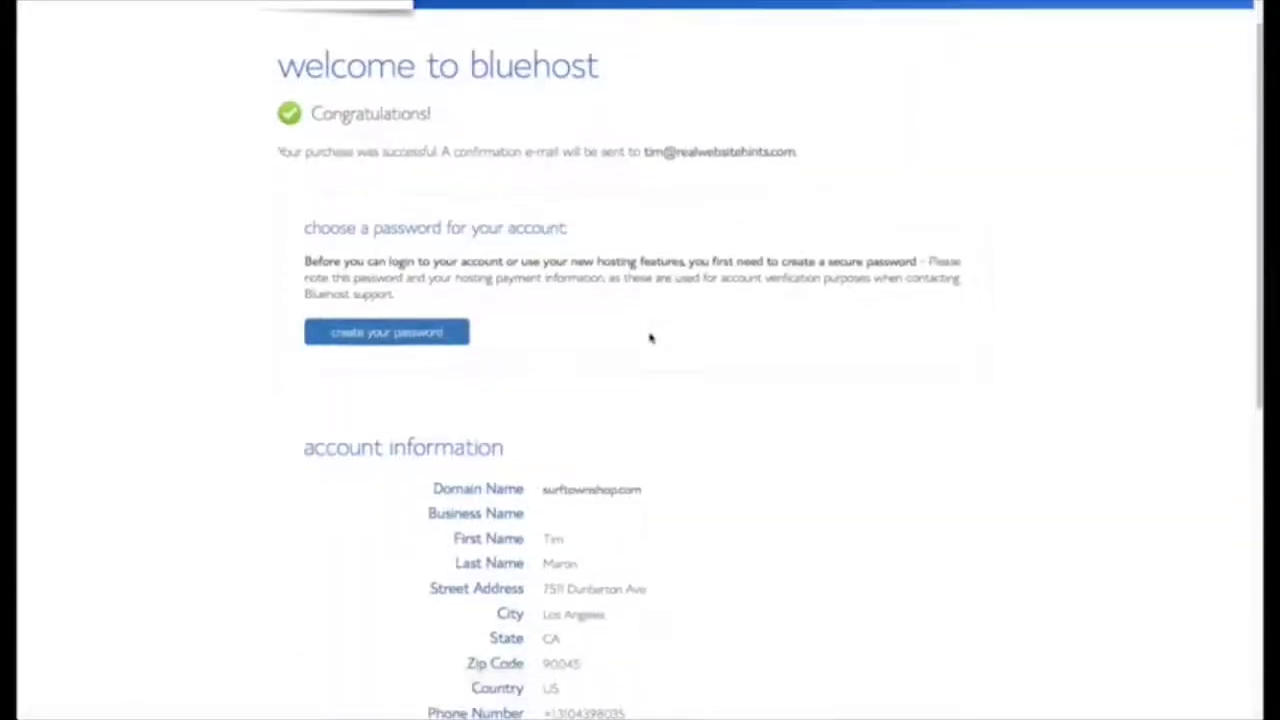
{"action": "left_click", "coordinate": [419, 329]}
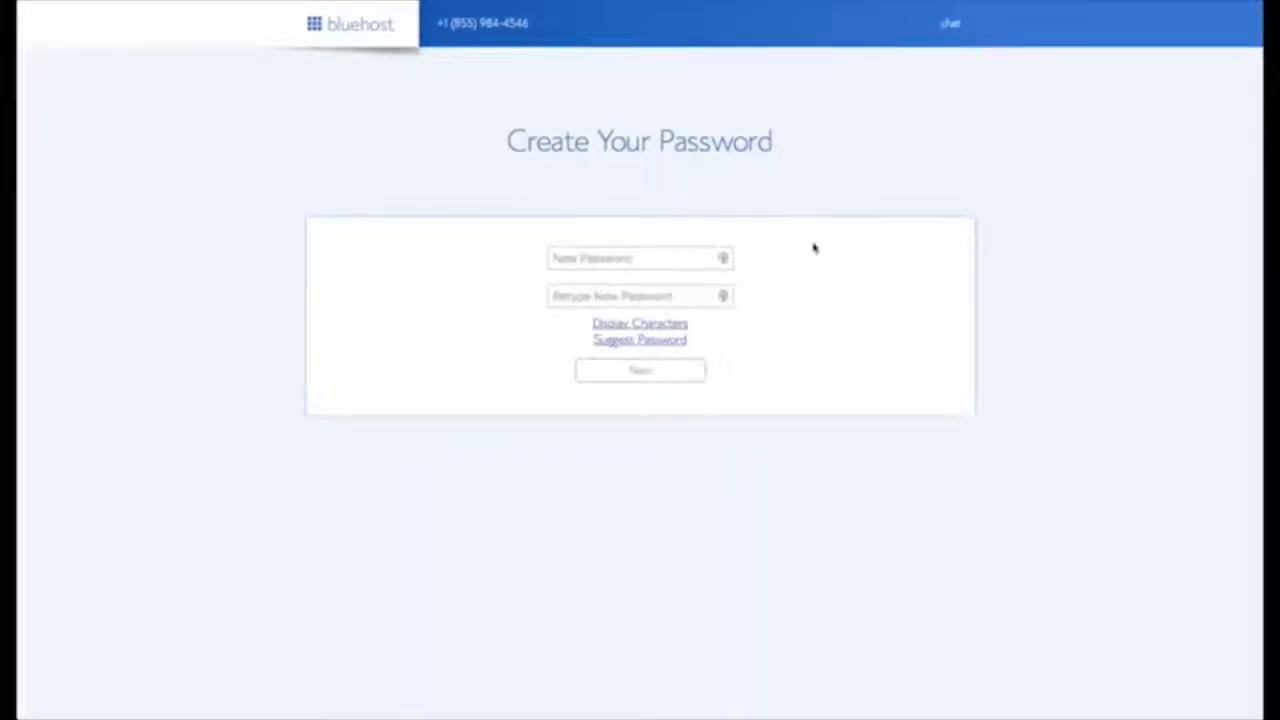
Paste a saved password into both password fields, accept the terms, and submit.
{"action": "left_click", "coordinate": [725, 259]}
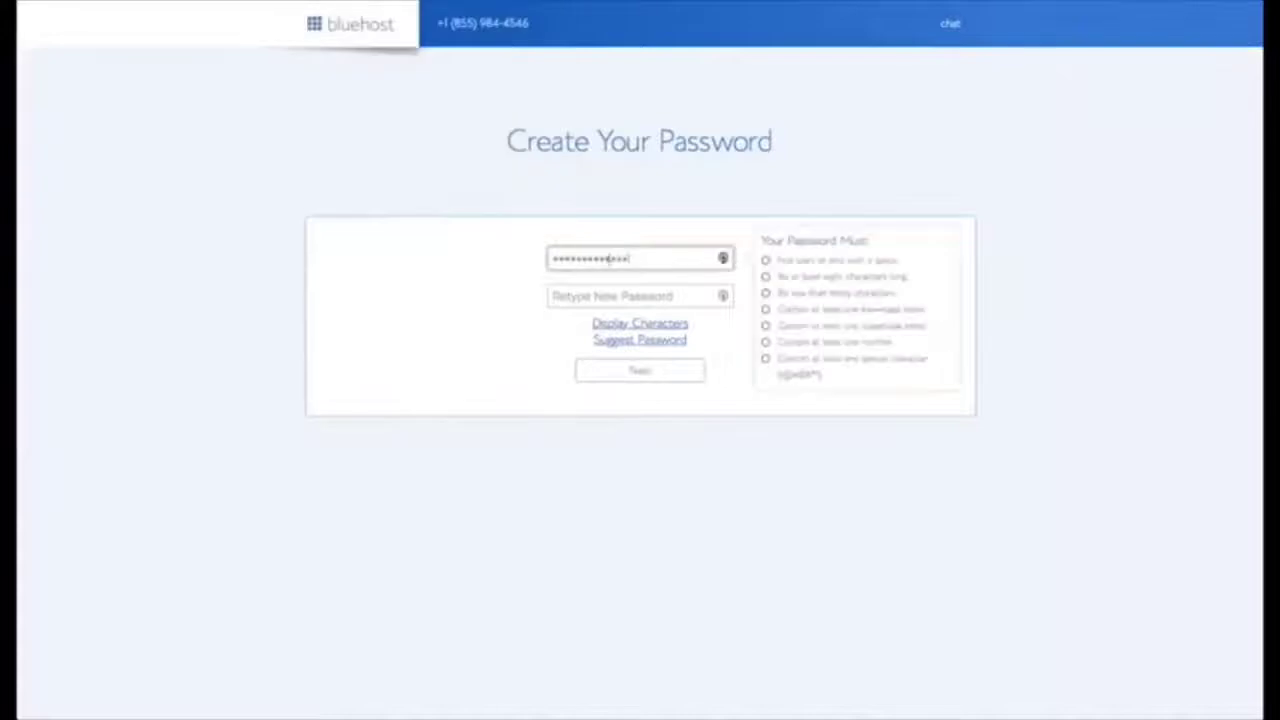
{"action": "left_click", "coordinate": [606, 295]}
{"action": "key", "text": "ctrl+v"}
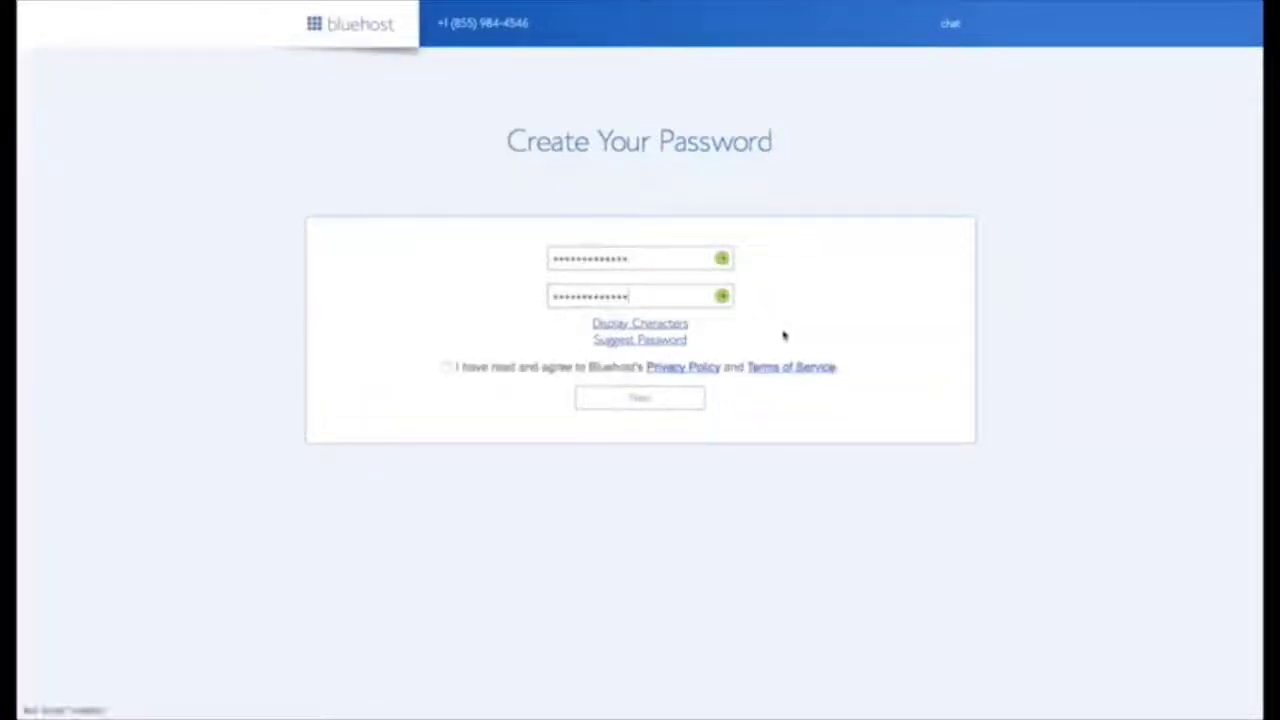
{"action": "left_click", "coordinate": [446, 367]}
{"action": "left_click", "coordinate": [637, 400]}
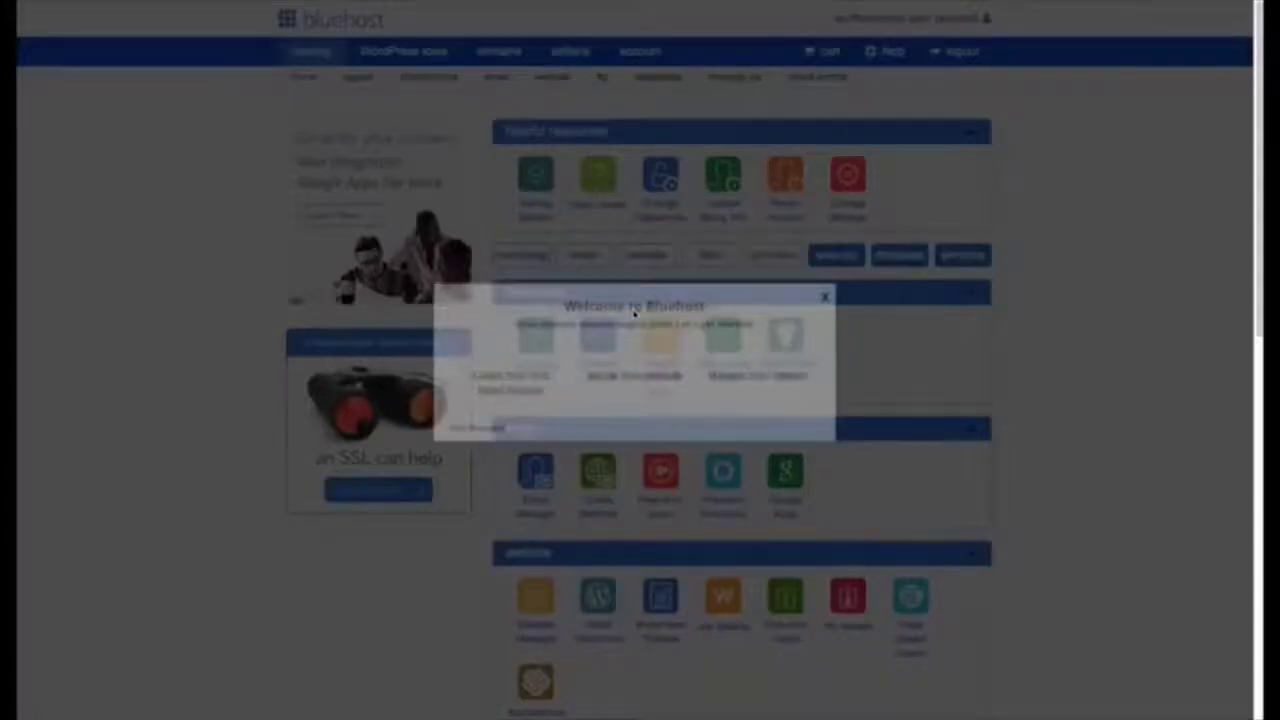
Dismiss the Welcome to Bluehost popup and choose Install WordPress.
{"action": "left_click", "coordinate": [824, 297]}
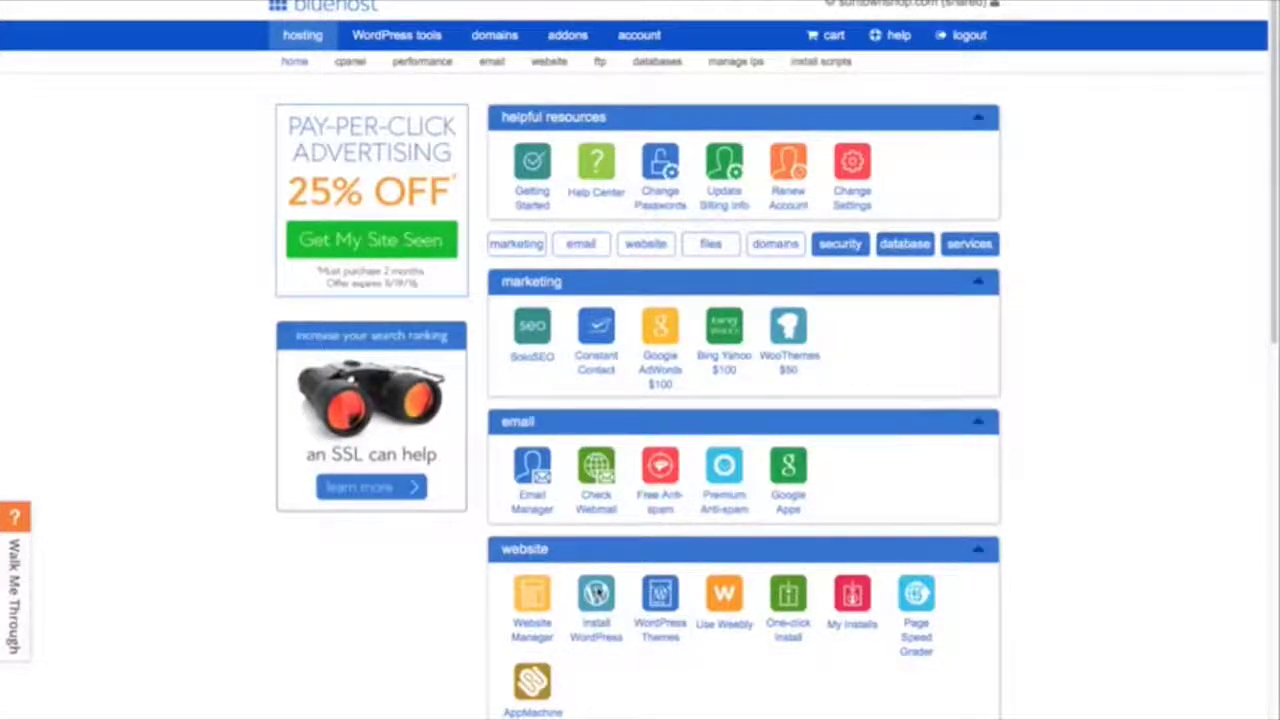
{"action": "left_click", "coordinate": [596, 594]}
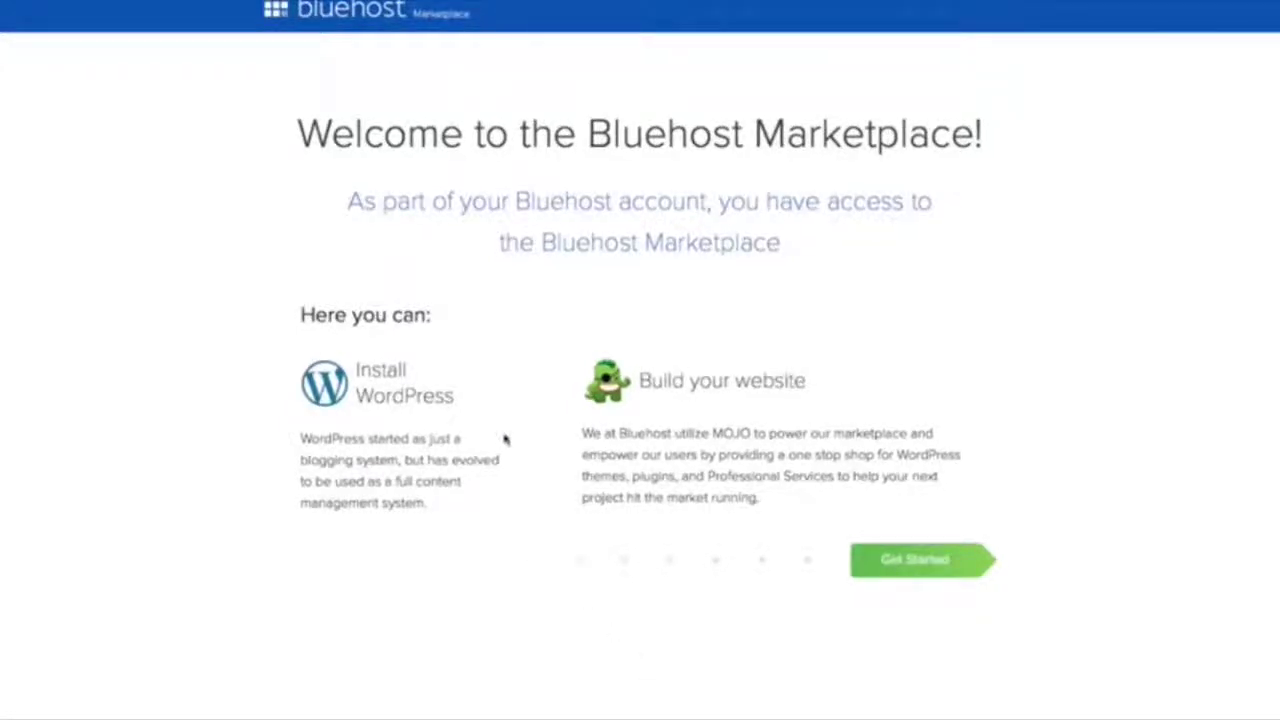
{"action": "left_click", "coordinate": [916, 560]}
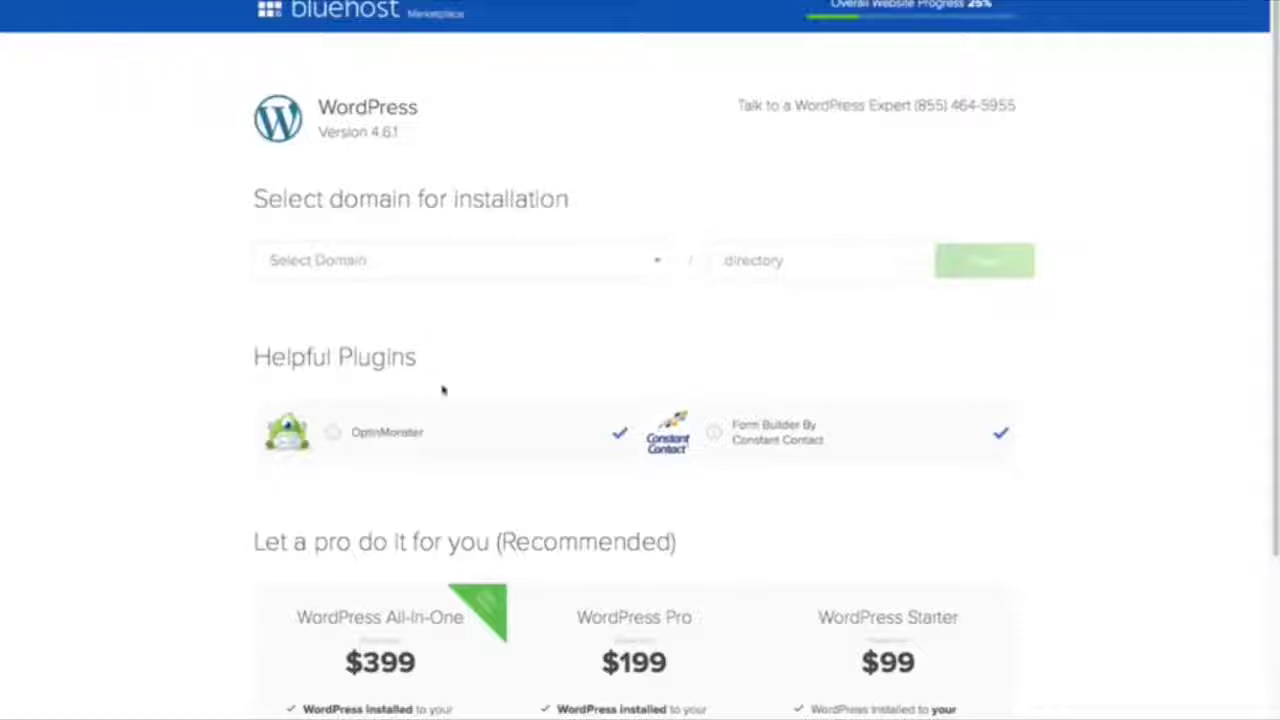
{"action": "left_click", "coordinate": [620, 432]}
{"action": "left_click", "coordinate": [1001, 432]}
{"action": "left_click", "coordinate": [657, 263]}
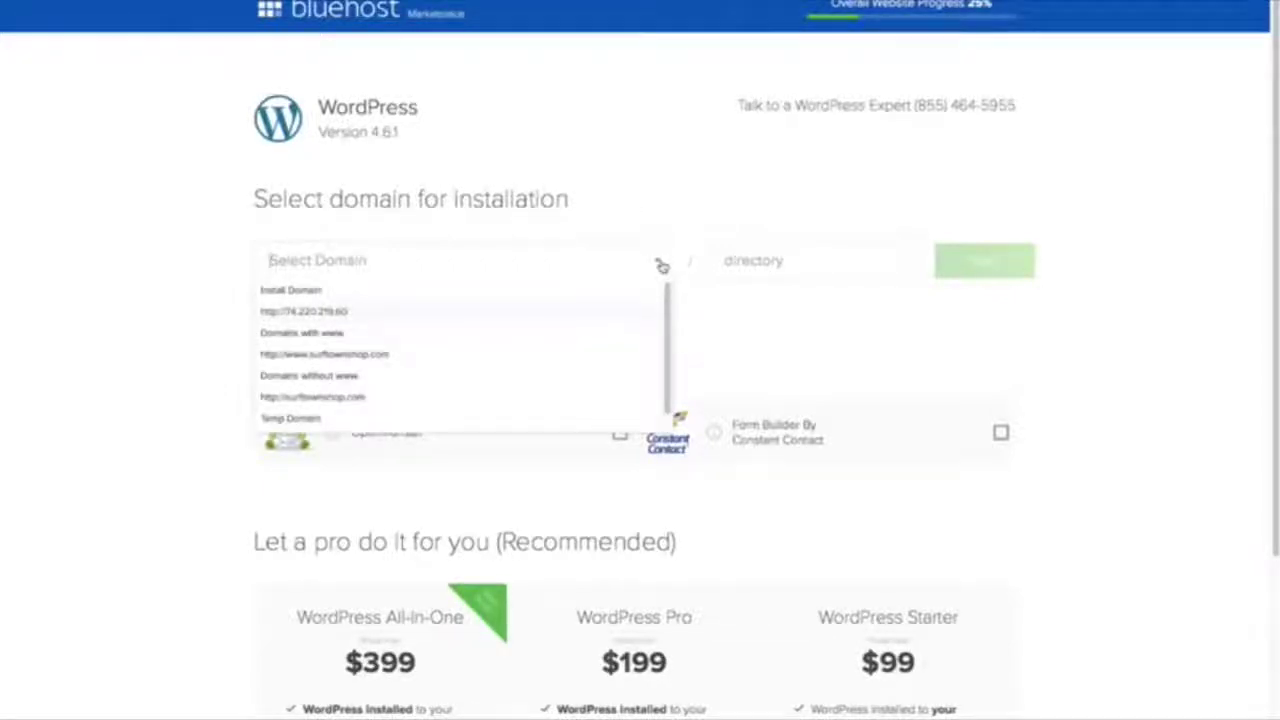
{"action": "left_click", "coordinate": [435, 363]}
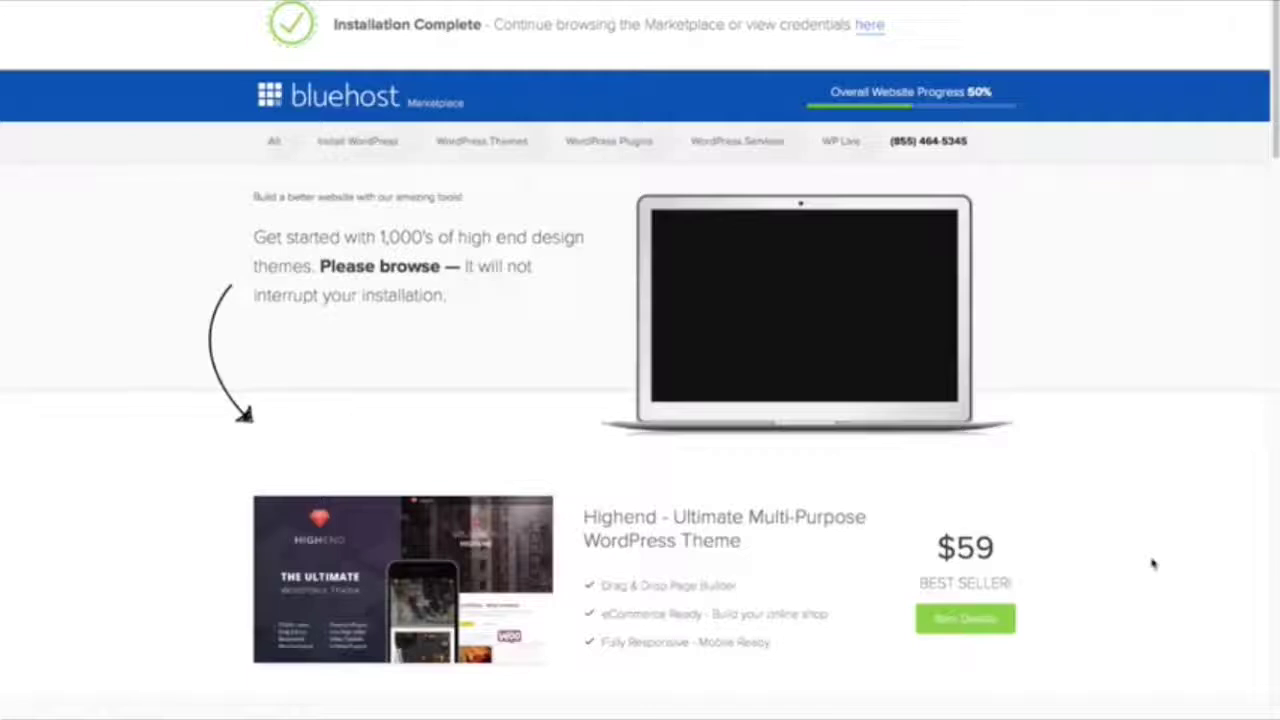
View the new WordPress site's login credentials from the installation details.
{"action": "scroll", "coordinate": [1150, 560], "scroll_direction": "down", "scroll_amount": 5}
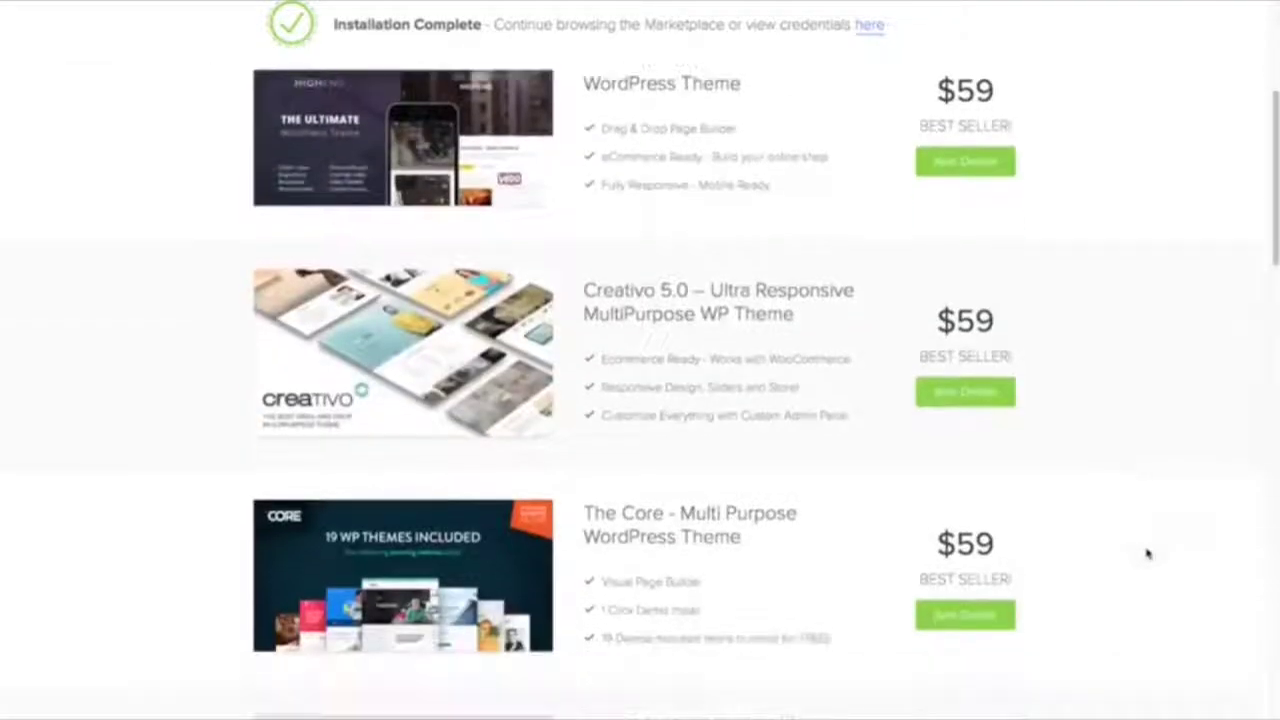
{"action": "scroll", "coordinate": [1148, 553], "scroll_direction": "down", "scroll_amount": 2}
{"action": "scroll", "coordinate": [1148, 551], "scroll_direction": "up", "scroll_amount": 4}
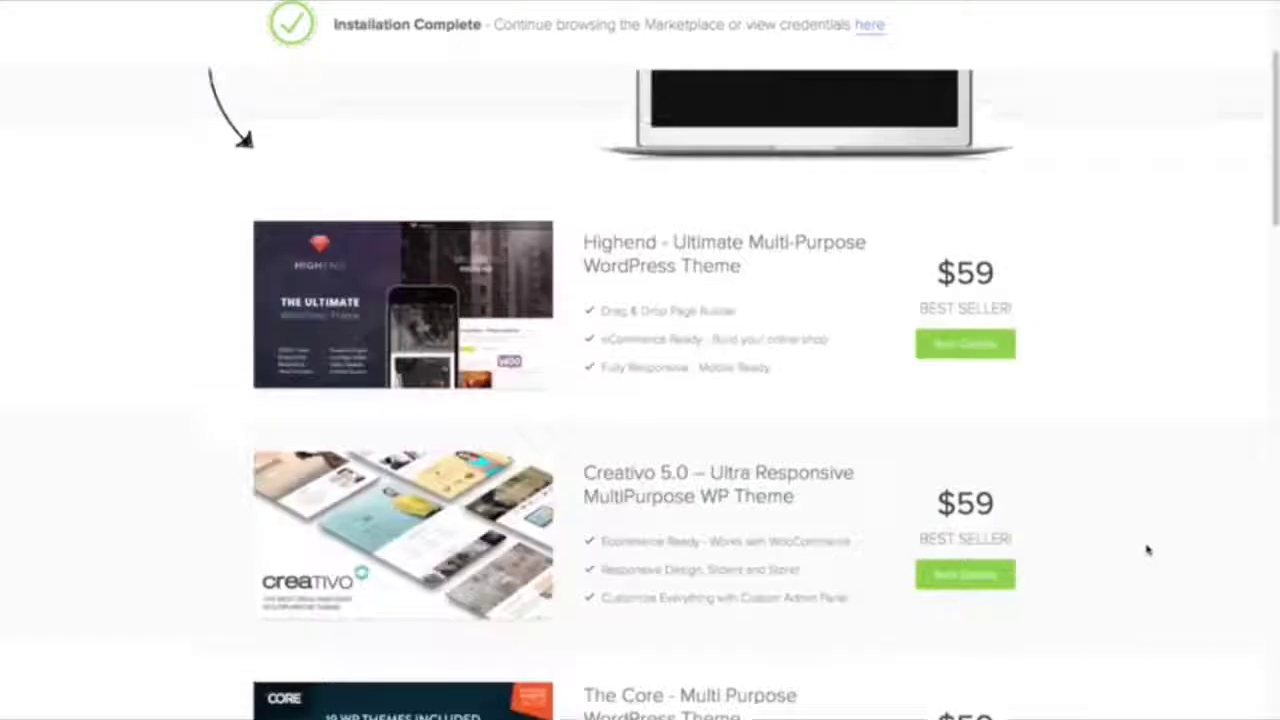
{"action": "scroll", "coordinate": [1148, 551], "scroll_direction": "up", "scroll_amount": 3}
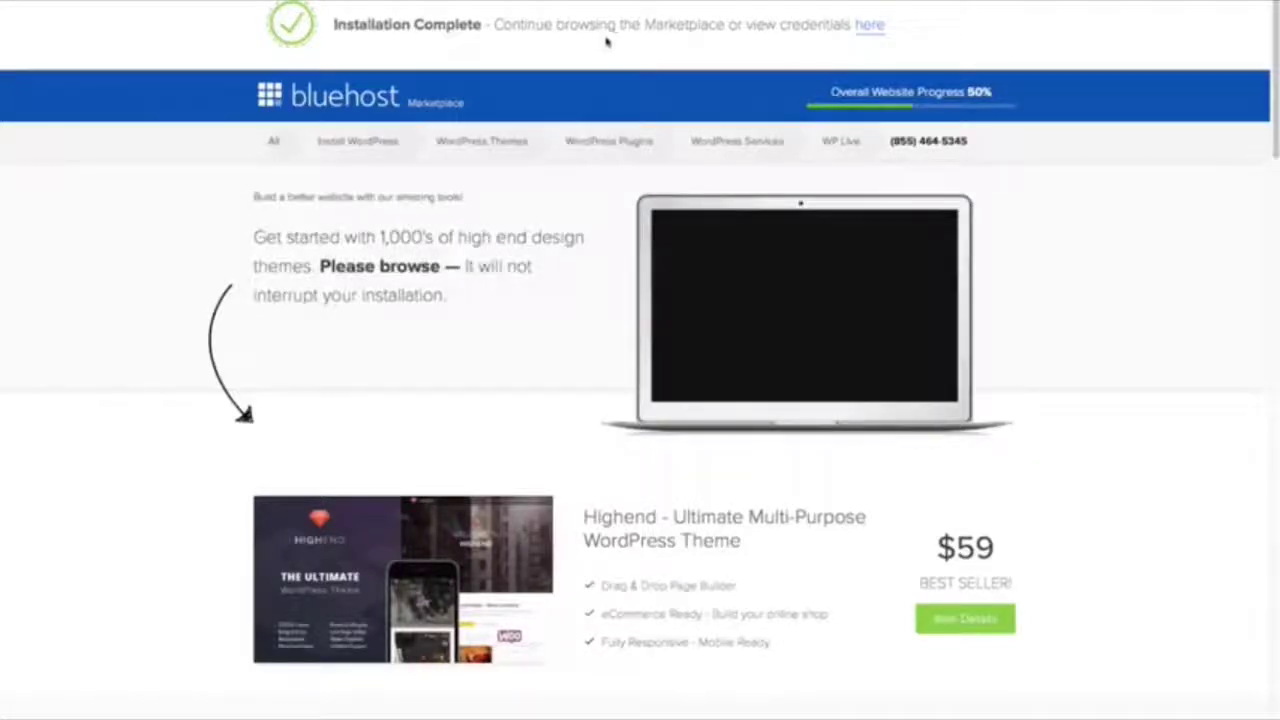
{"action": "left_click", "coordinate": [870, 26]}
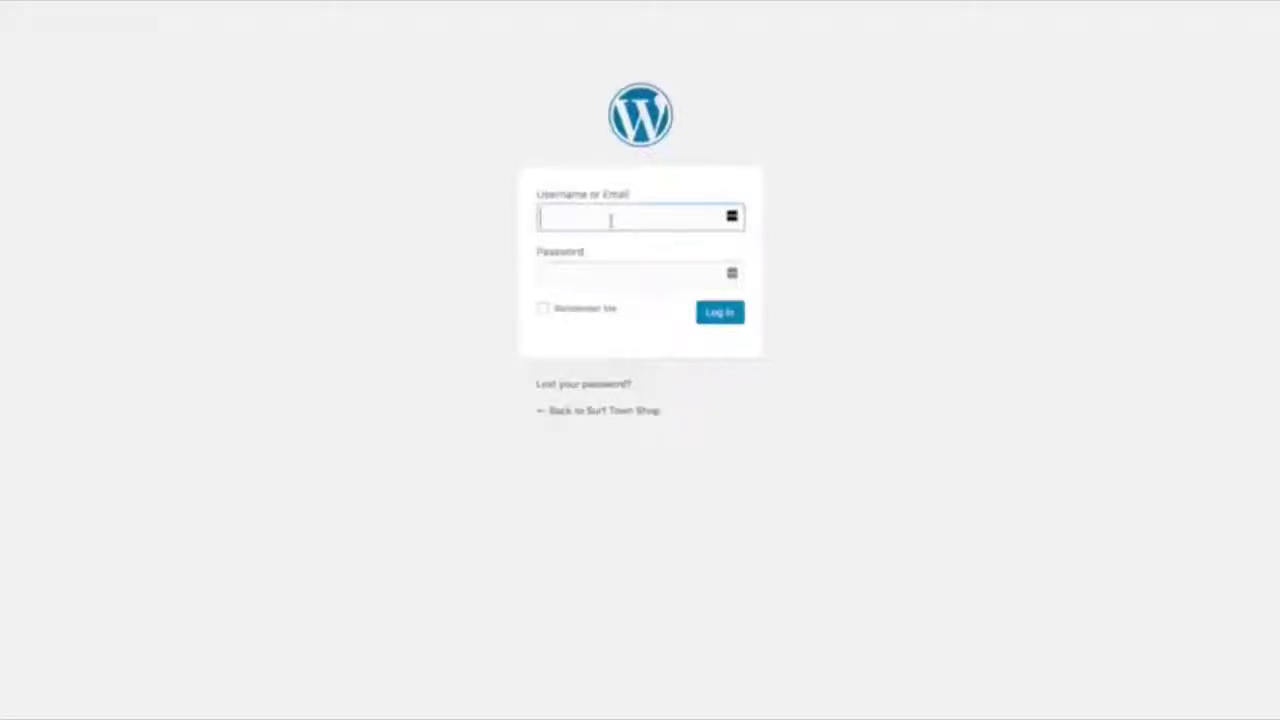
Log in to the WordPress admin with the admin username and password.
{"action": "type", "text": "timsurftown"}
{"action": "key", "text": "Tab"}
{"action": "type", "text": "•••••••••••••"}
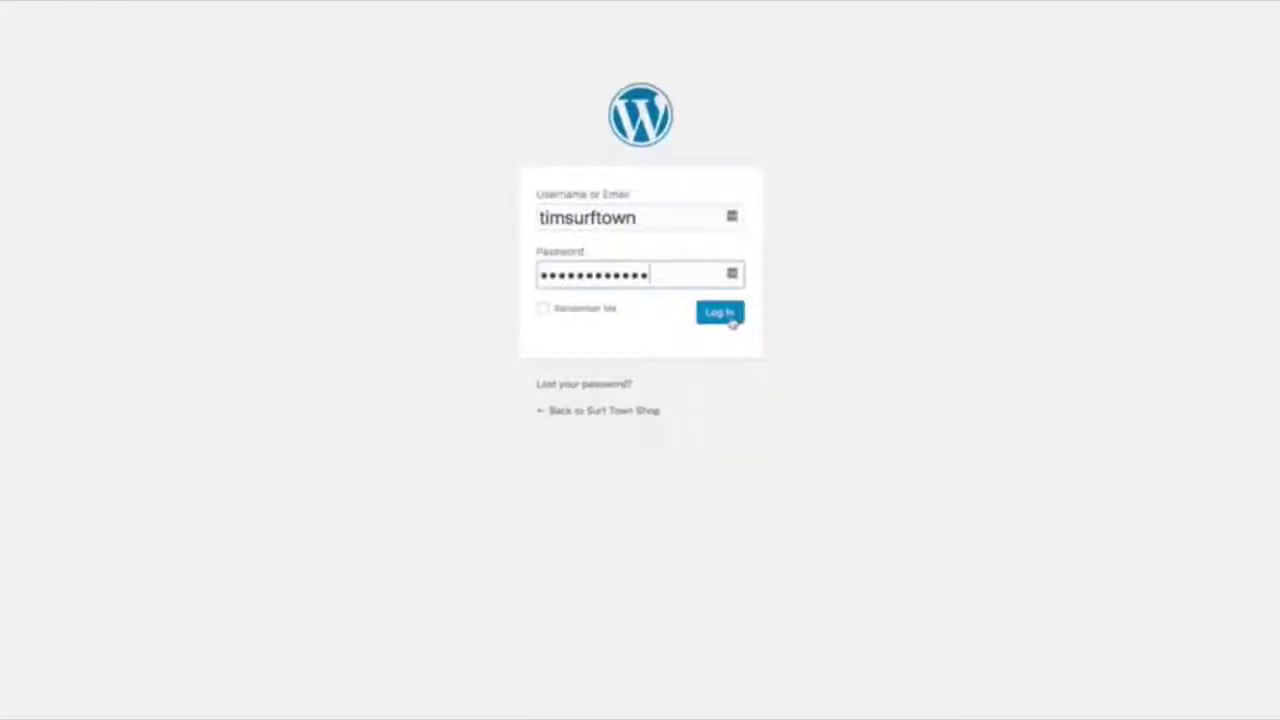
{"action": "left_click", "coordinate": [728, 317]}
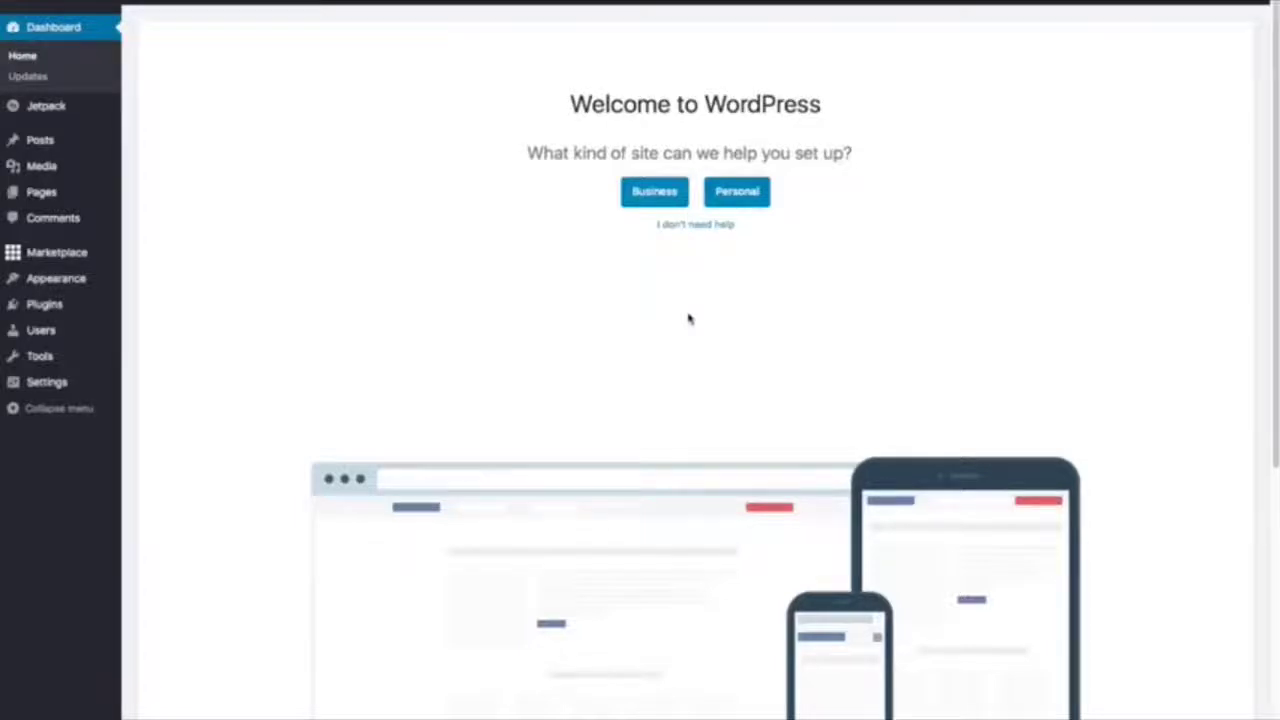
Skip the WordPress setup questions and close the WordPress Experts promo banner.
{"action": "left_click", "coordinate": [697, 226]}
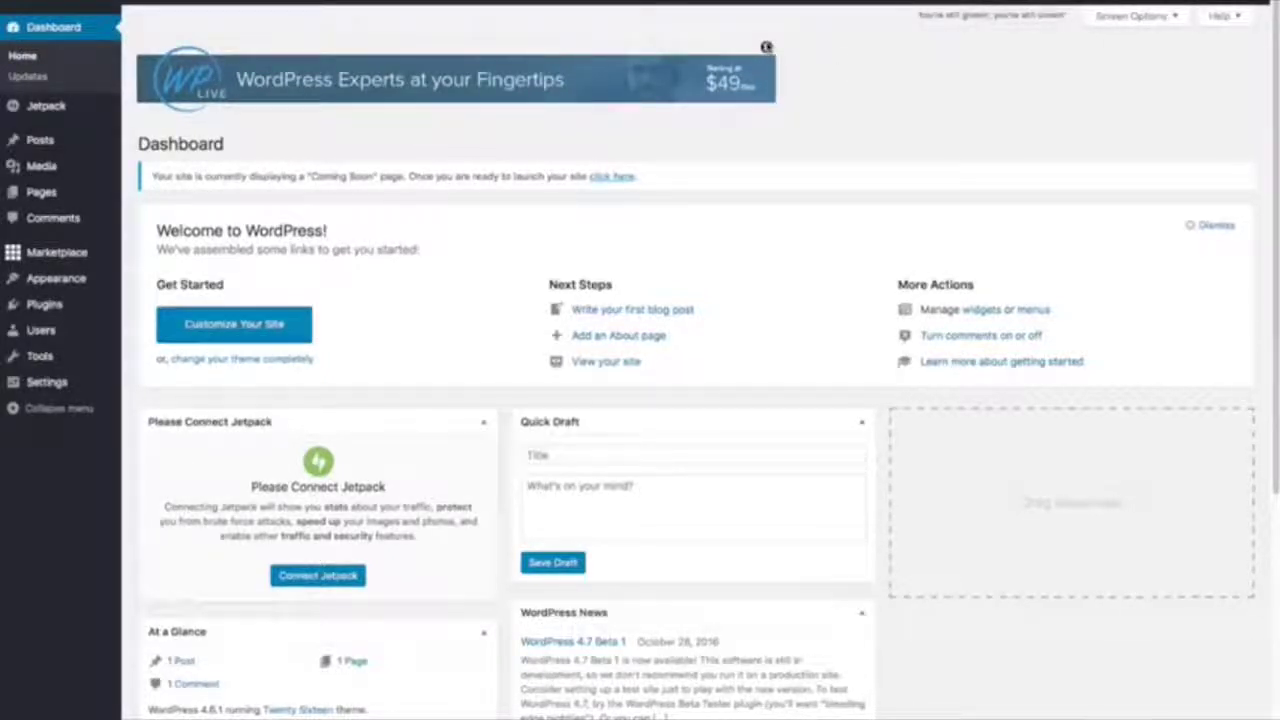
{"action": "left_click", "coordinate": [766, 47]}
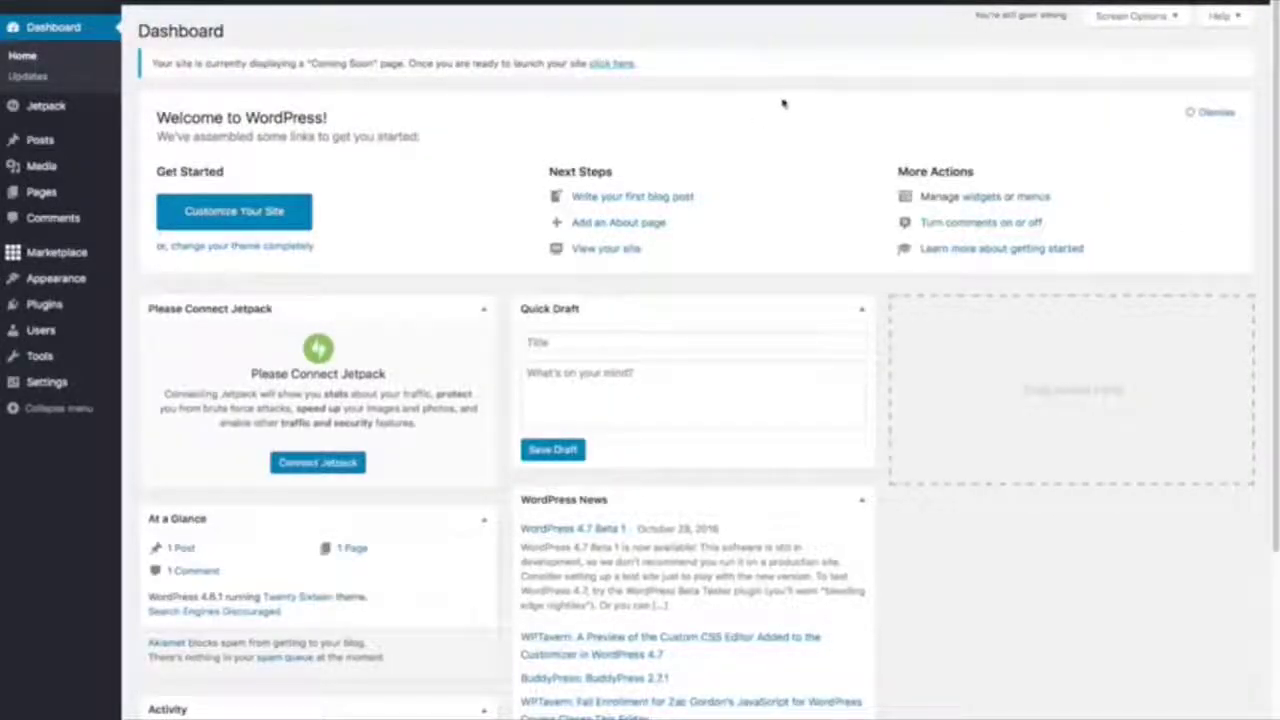
{"action": "mouse_move", "coordinate": [96, 130]}
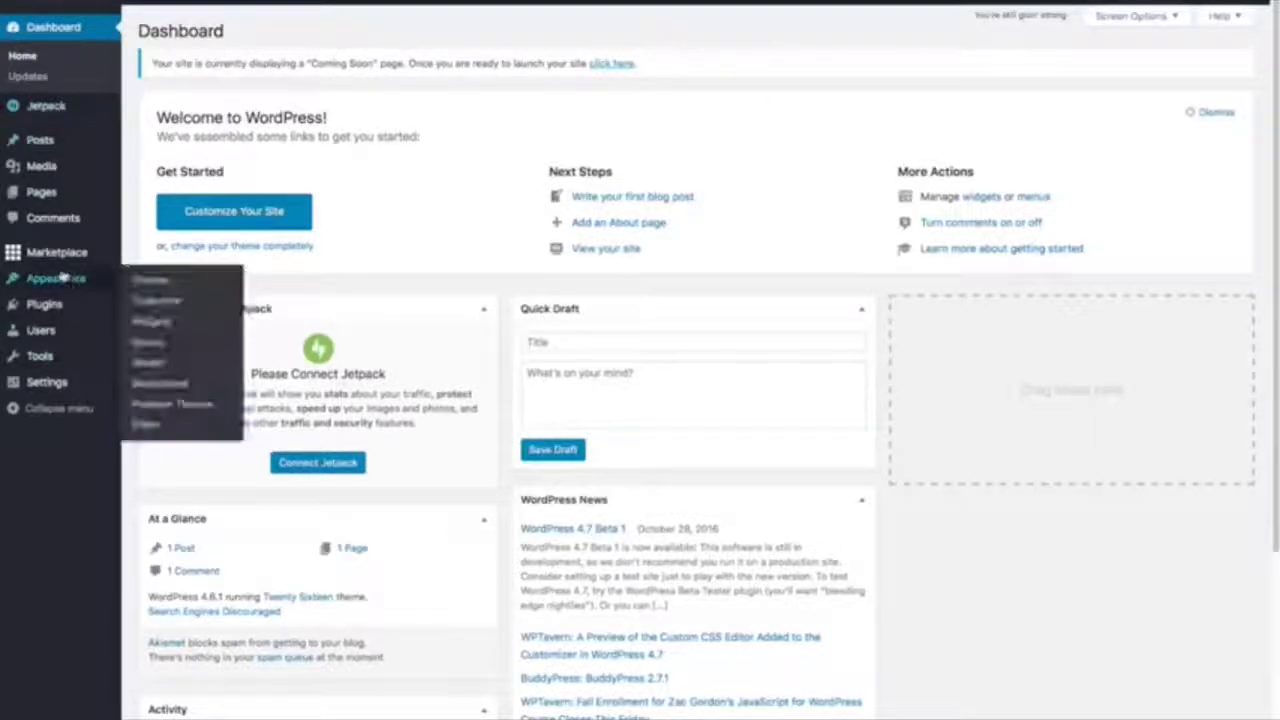
{"action": "mouse_move", "coordinate": [62, 263]}
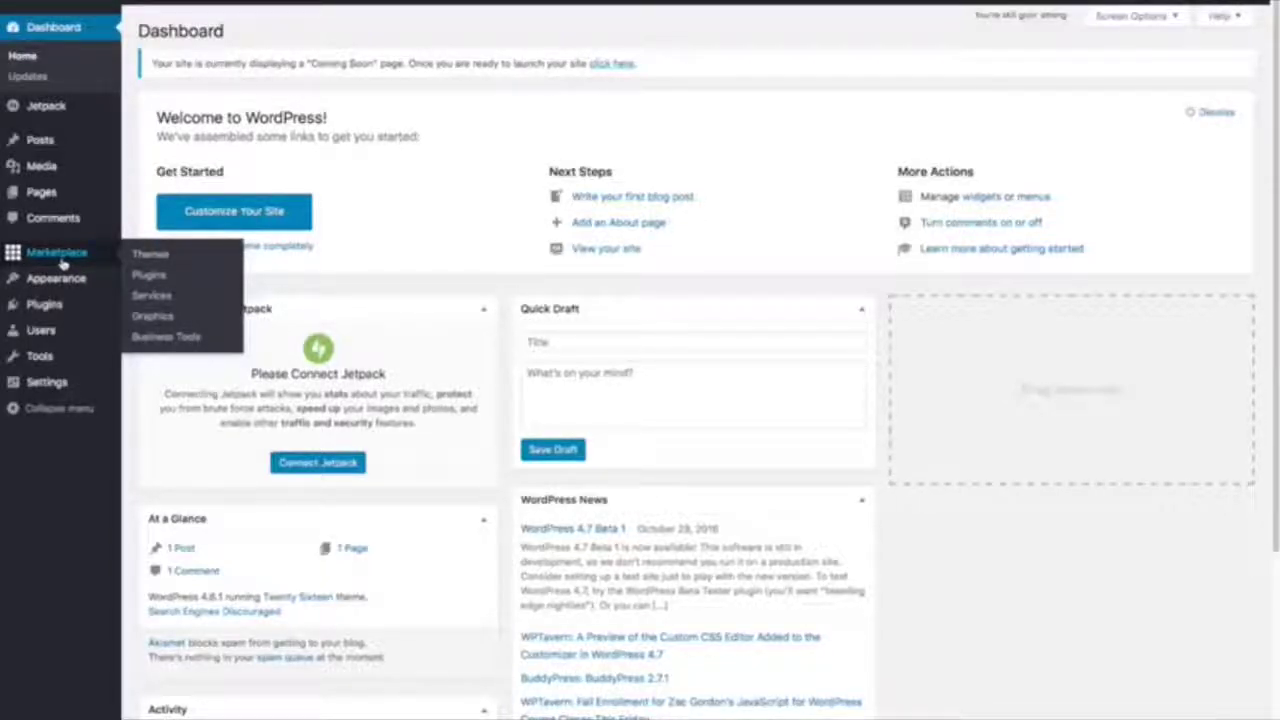
{"action": "mouse_move", "coordinate": [75, 305]}
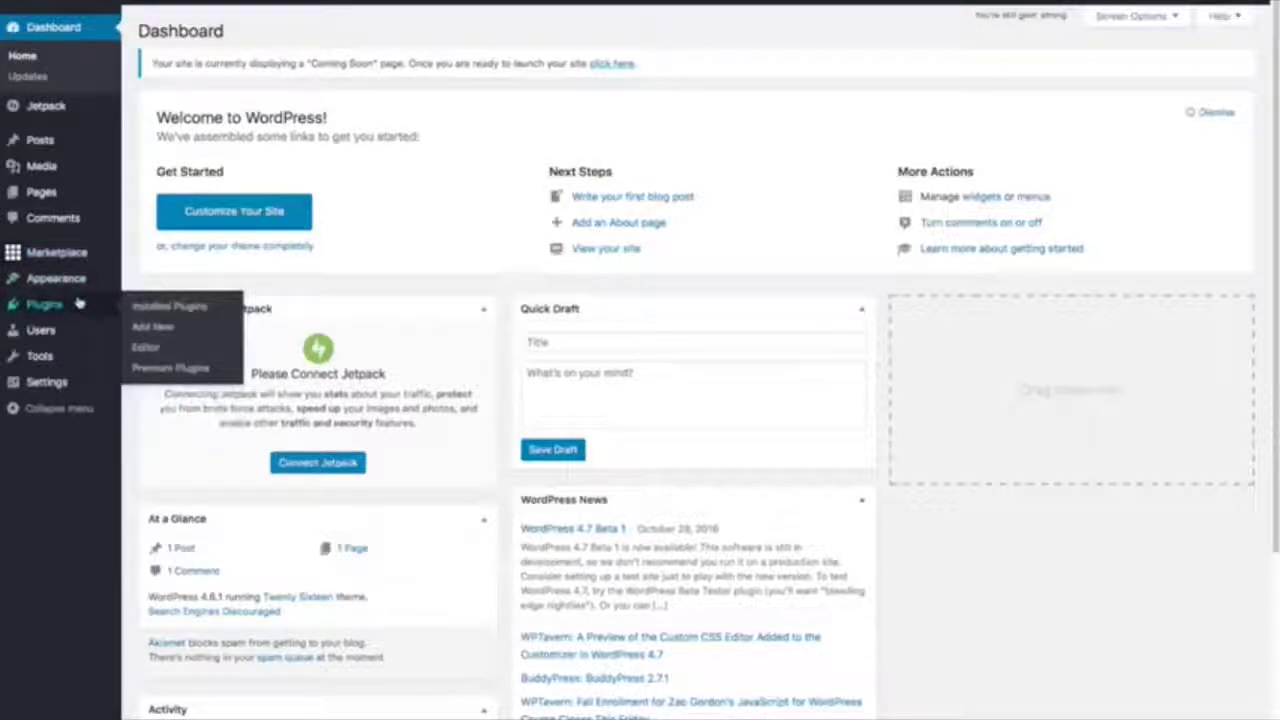
Go to Installed Plugins and tick Hello Dolly for removal.
{"action": "left_click", "coordinate": [154, 308]}
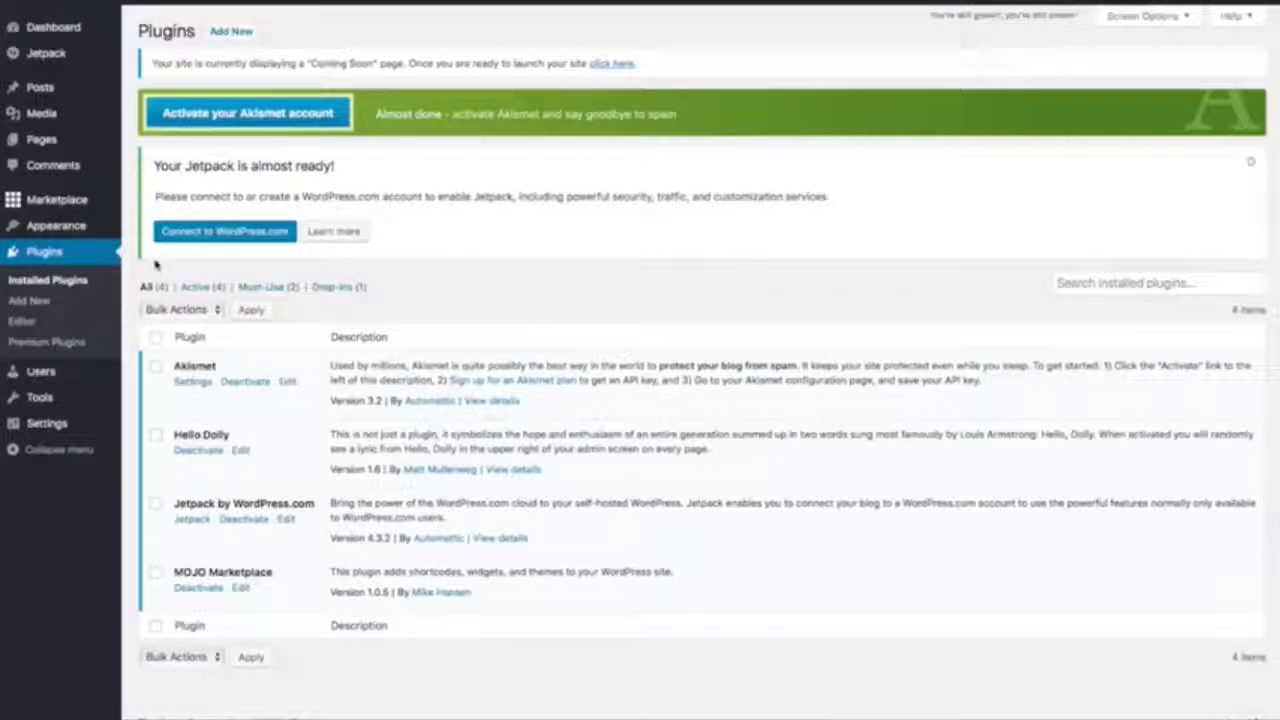
{"action": "left_click", "coordinate": [162, 435]}
Tick MOJO Marketplace alongside Hello Dolly and open the Bulk Actions dropdown.
{"action": "left_click", "coordinate": [156, 574]}
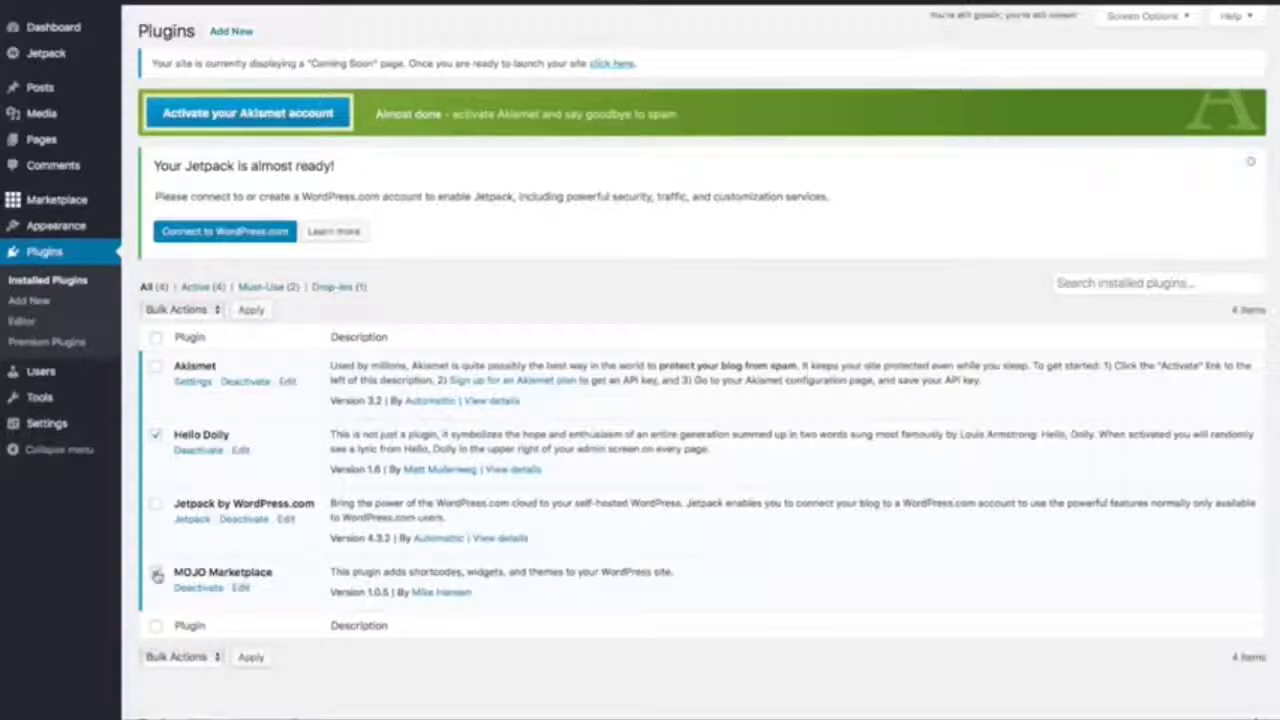
{"action": "left_click", "coordinate": [157, 574]}
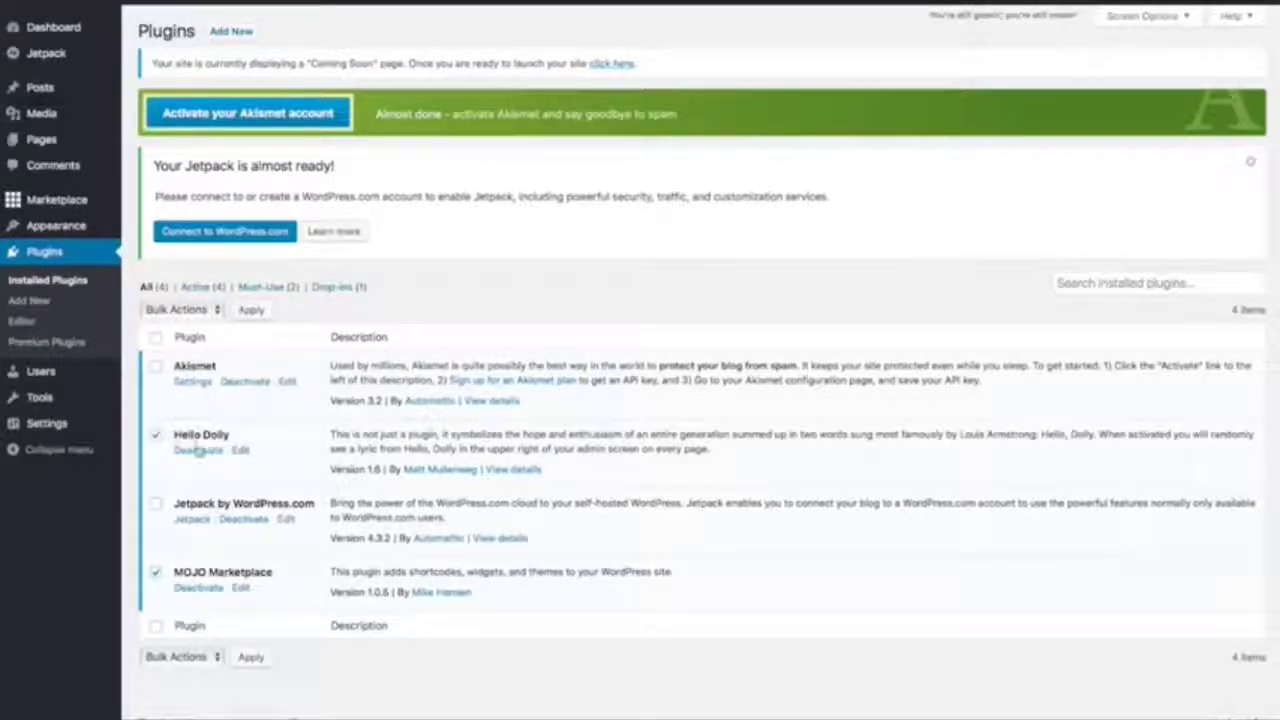
{"action": "left_click", "coordinate": [215, 314]}
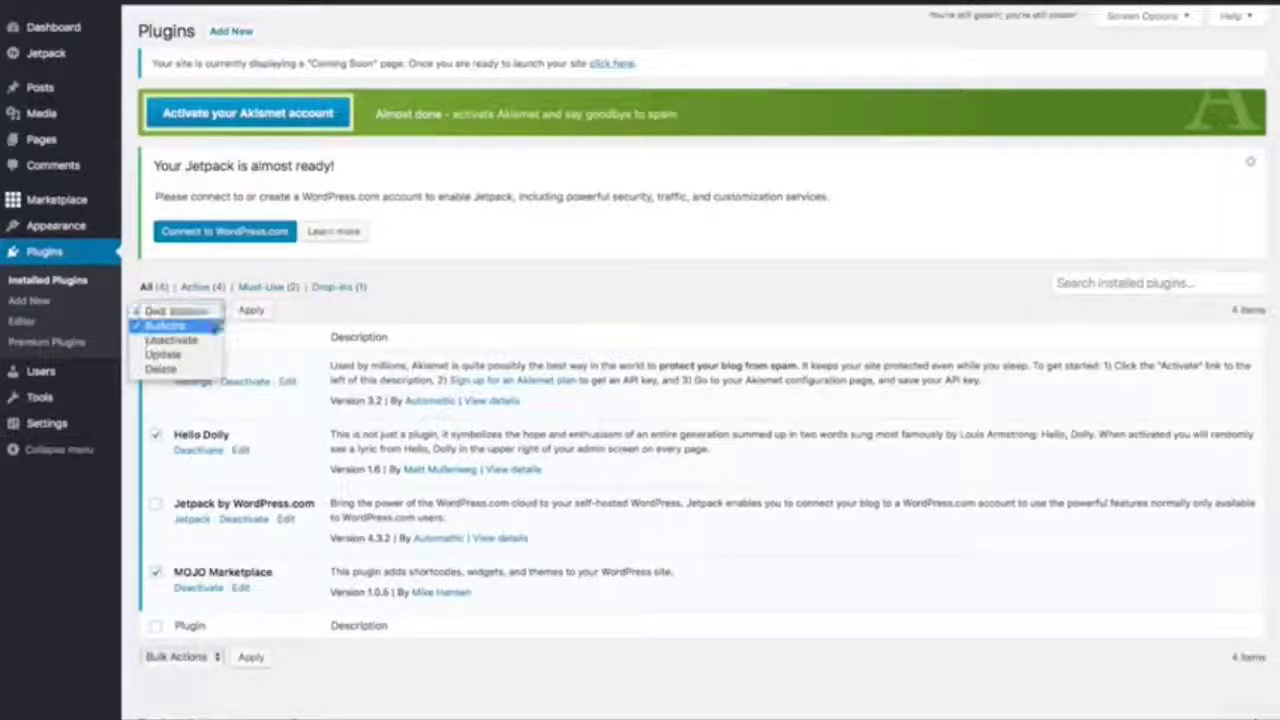
Bulk-deactivate Hello Dolly and MOJO Marketplace, then bulk-delete both plugins and confirm removing their data.
{"action": "left_click", "coordinate": [200, 340]}
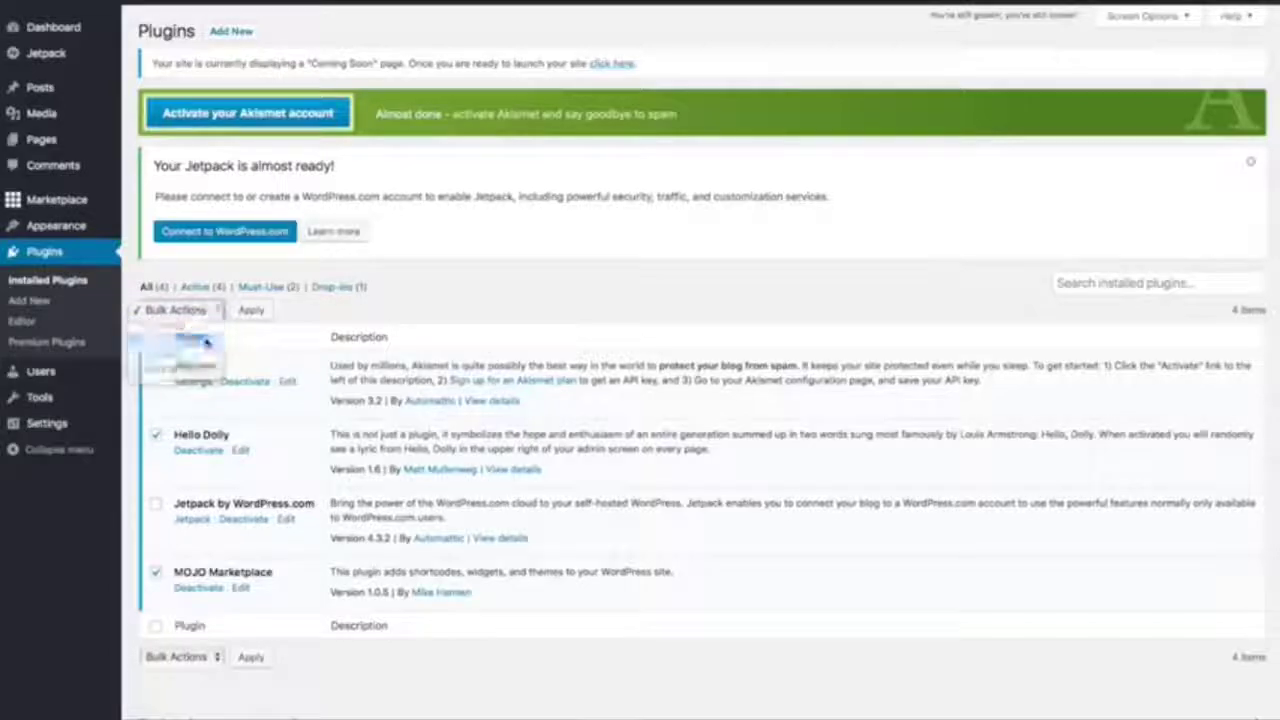
{"action": "left_click", "coordinate": [256, 311]}
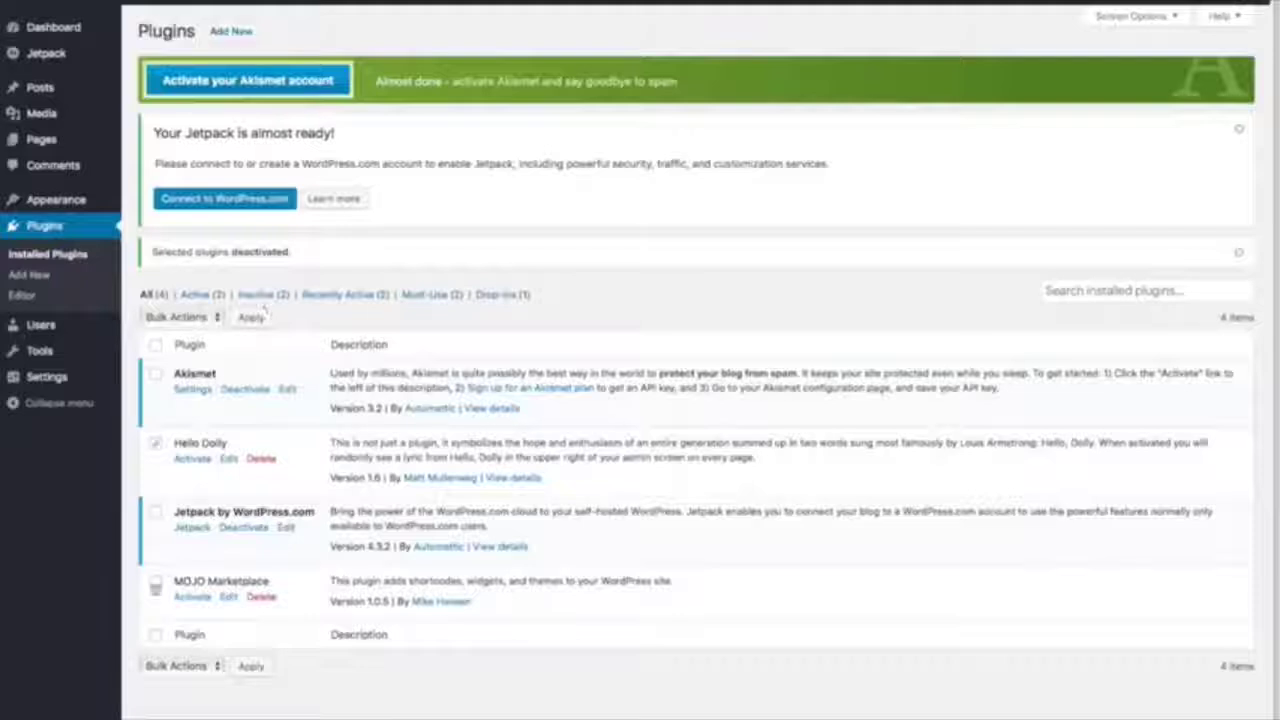
{"action": "left_click", "coordinate": [155, 588]}
{"action": "left_click", "coordinate": [210, 318]}
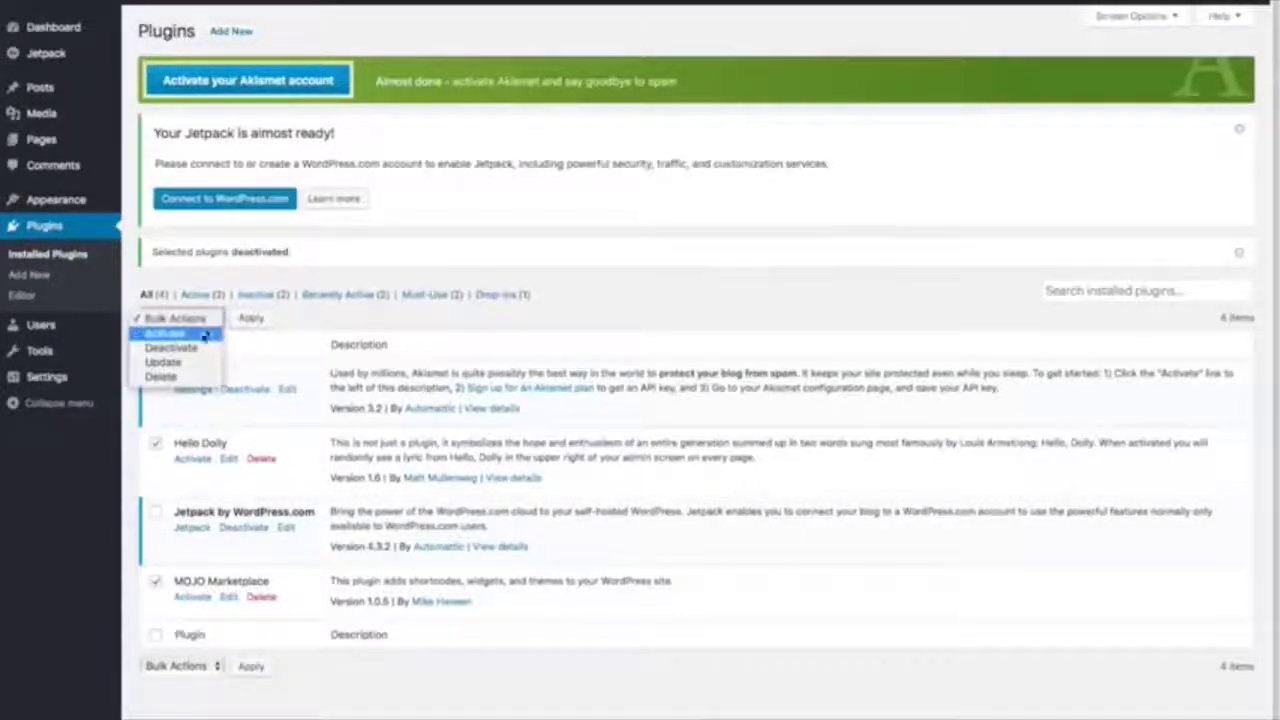
{"action": "left_click", "coordinate": [182, 376]}
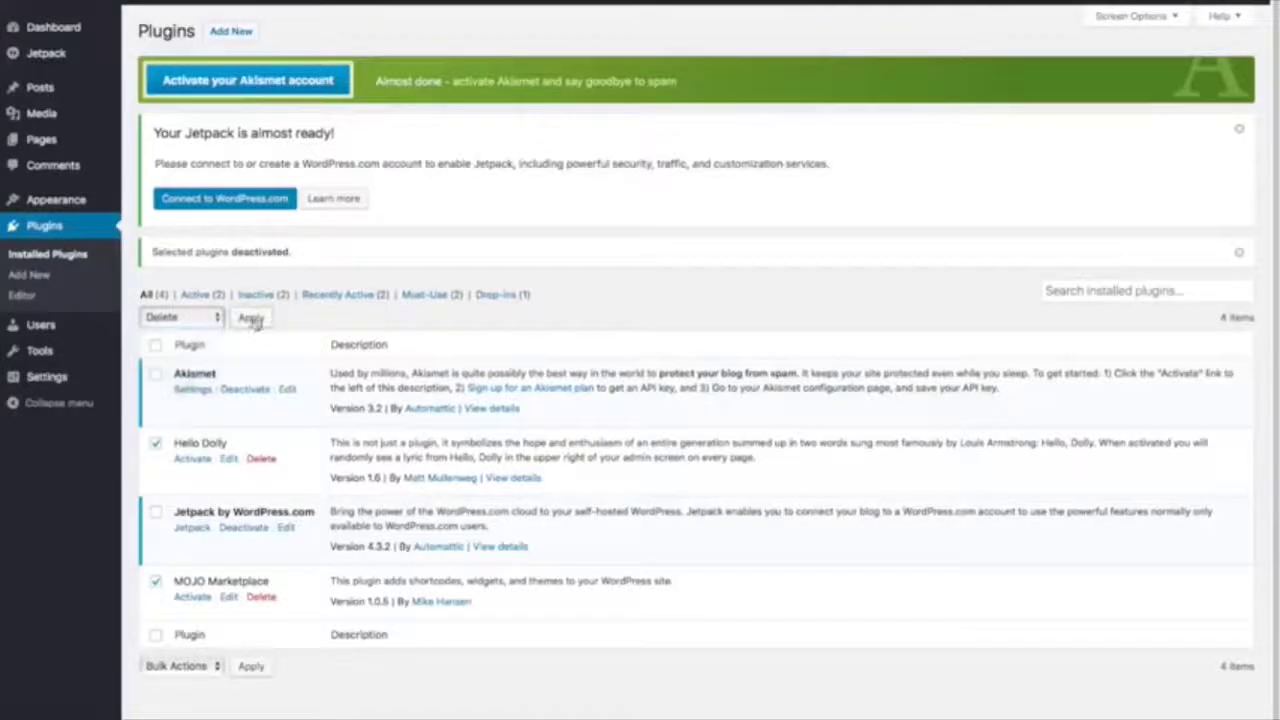
{"action": "left_click", "coordinate": [251, 318]}
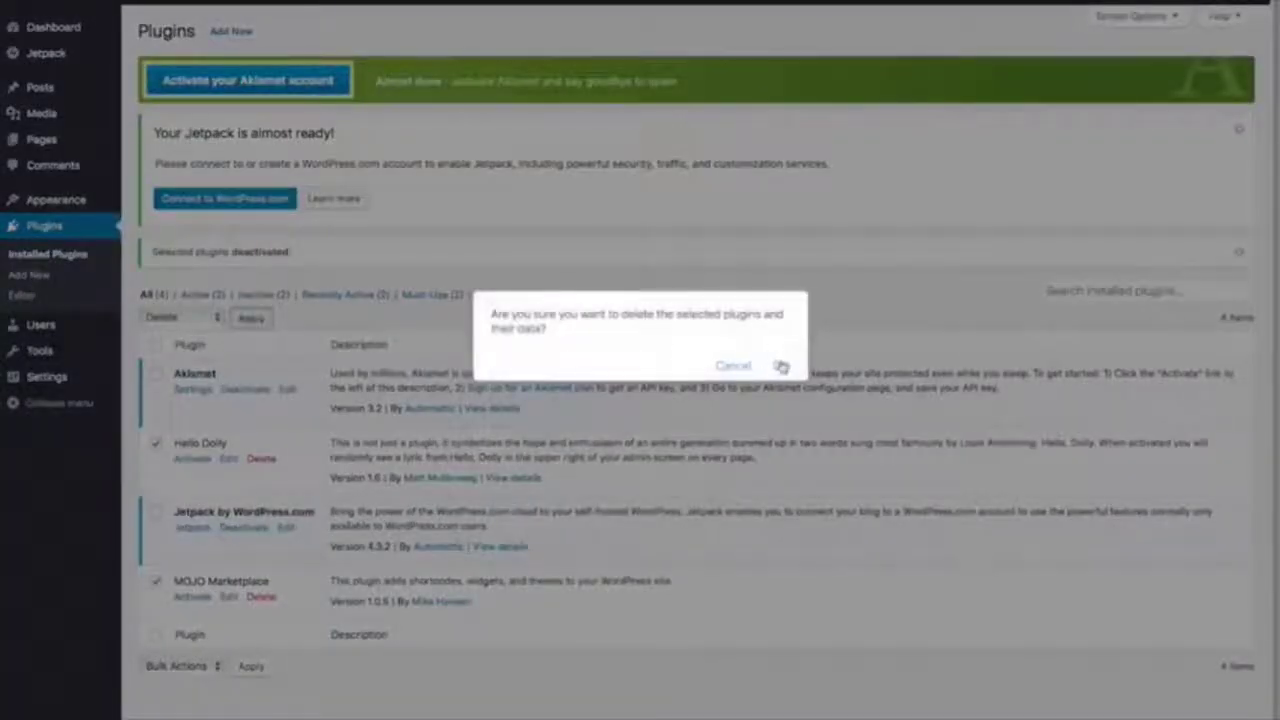
{"action": "left_click", "coordinate": [780, 365]}
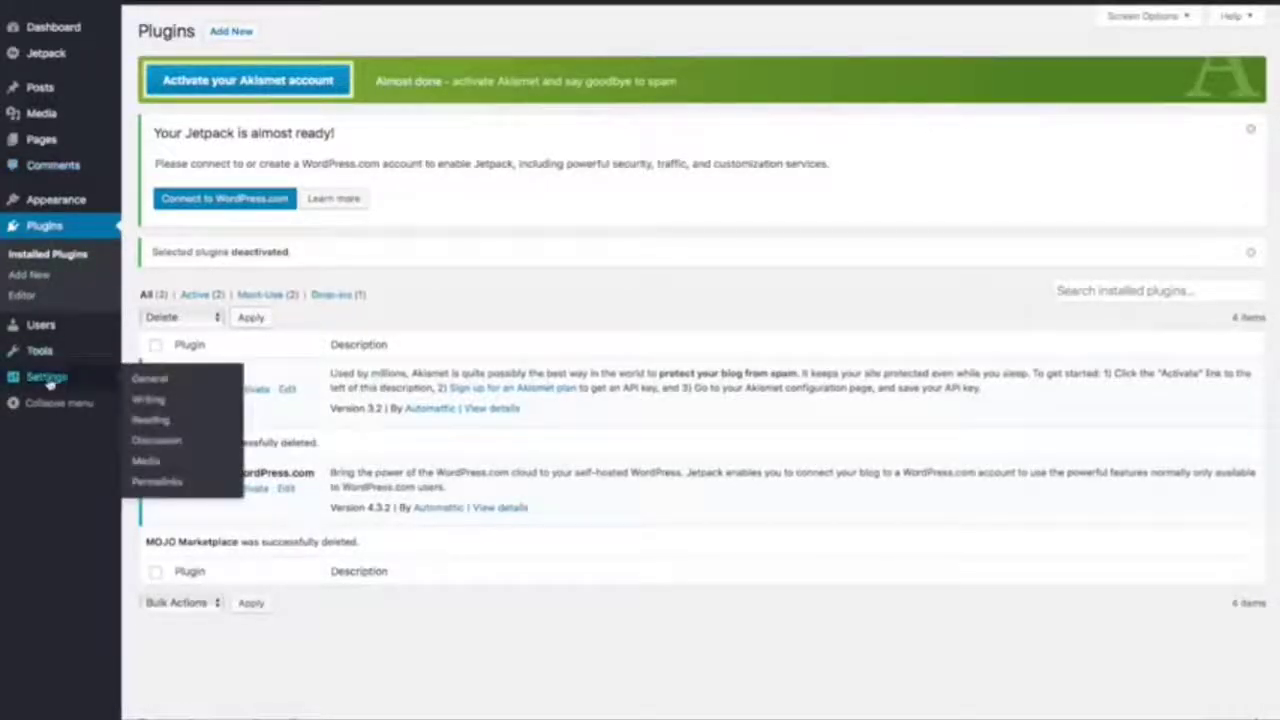
In General Settings, replace the tagline with 'Best Surfboard Shop in Surf Town' and save.
{"action": "left_click", "coordinate": [50, 376]}
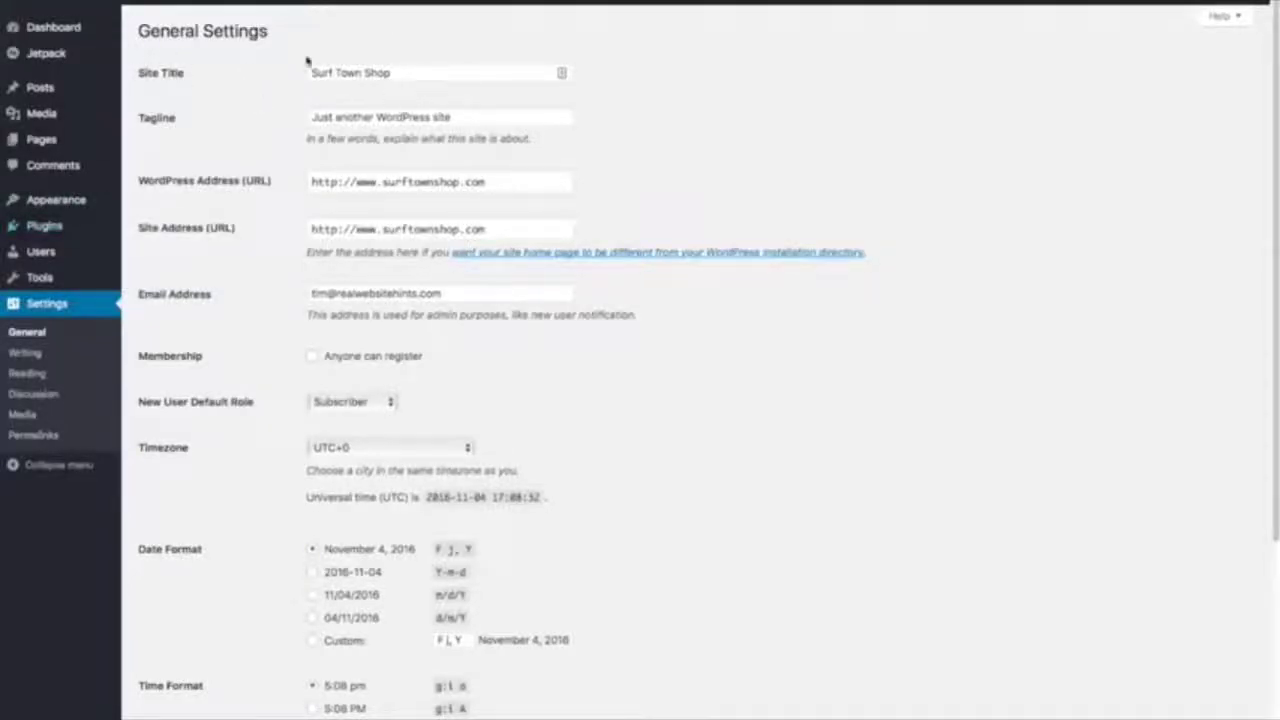
{"action": "triple_click", "coordinate": [473, 116]}
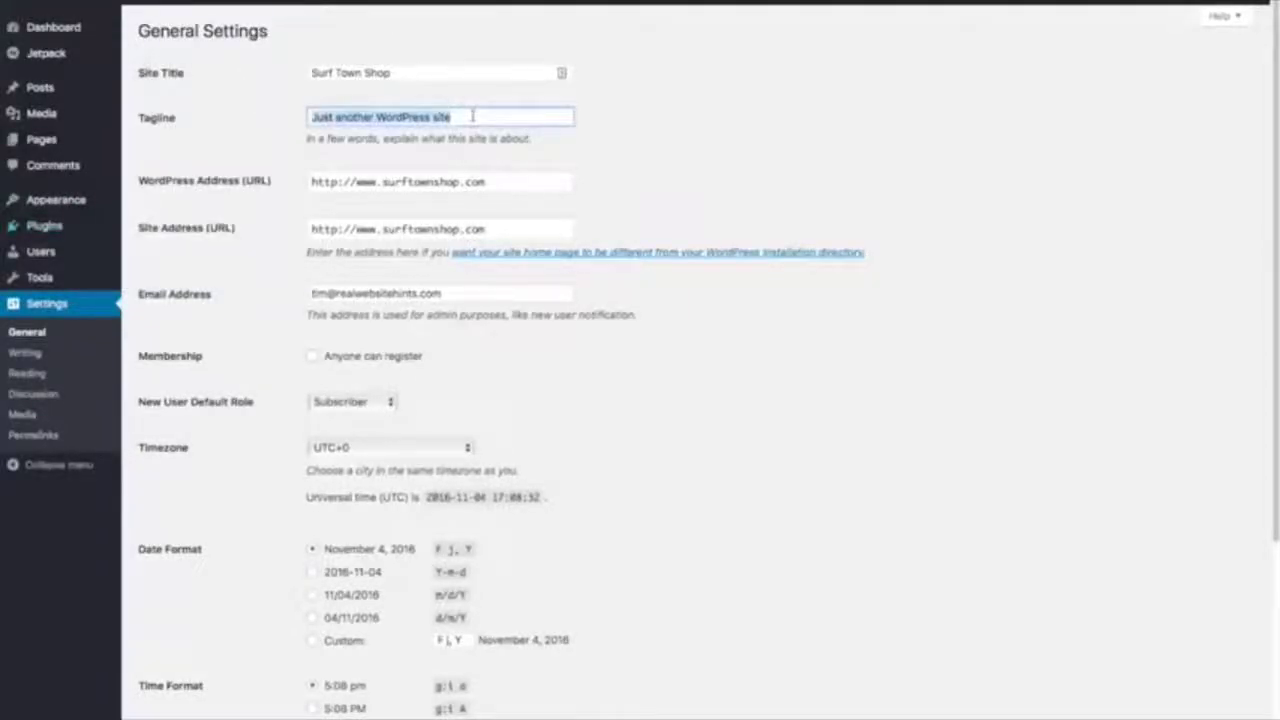
{"action": "key", "text": "BackSpace"}
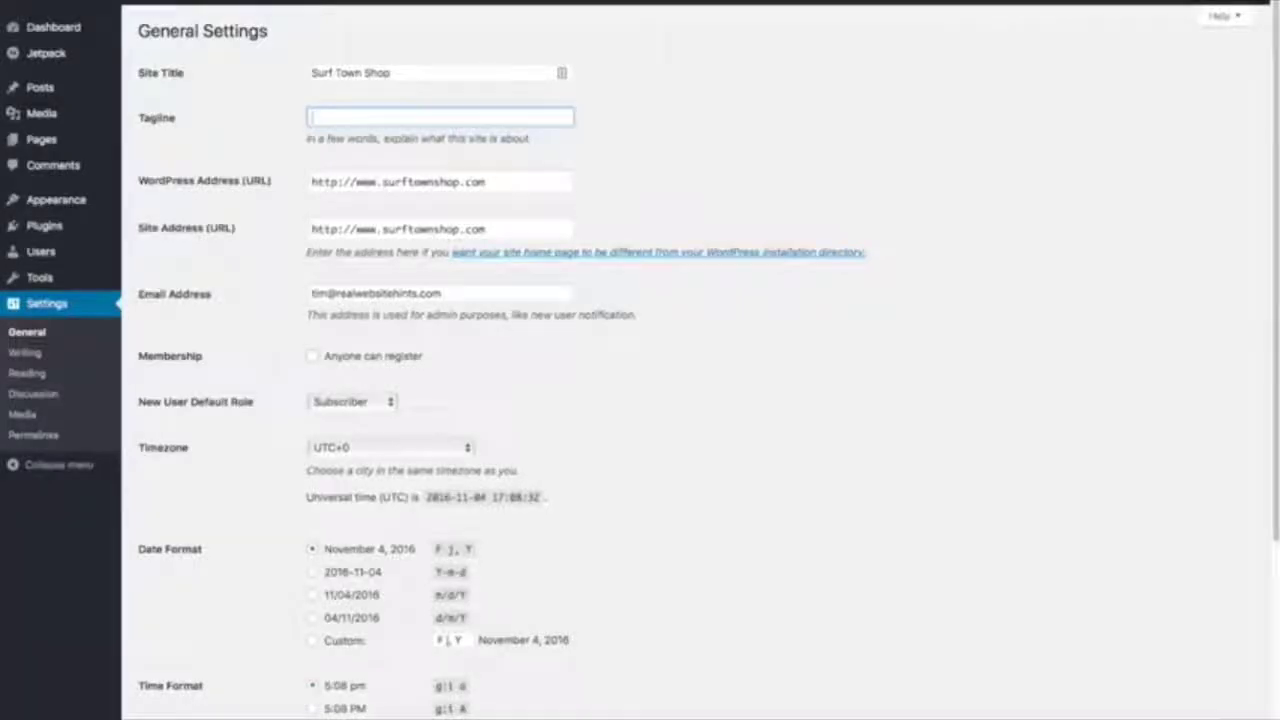
{"action": "type", "text": "Itest Surfboard Shop in Surf Town"}
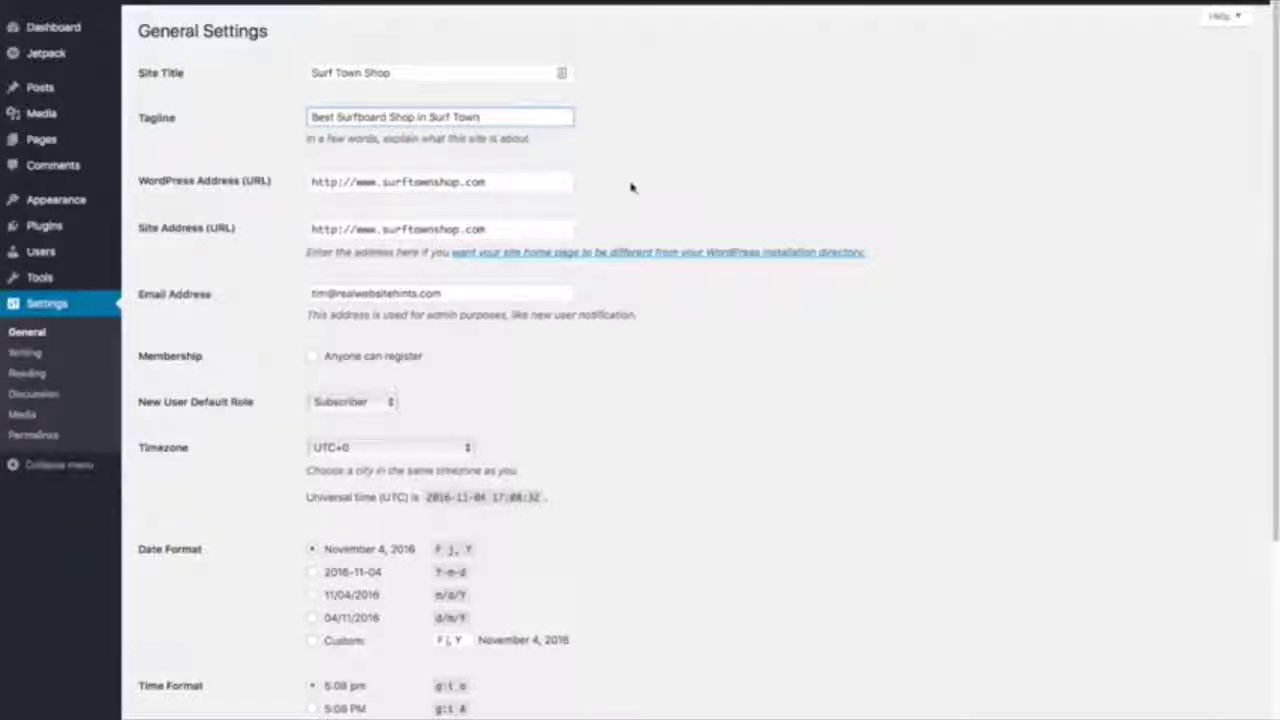
{"action": "scroll", "coordinate": [612, 200], "scroll_direction": "down", "scroll_amount": 2}
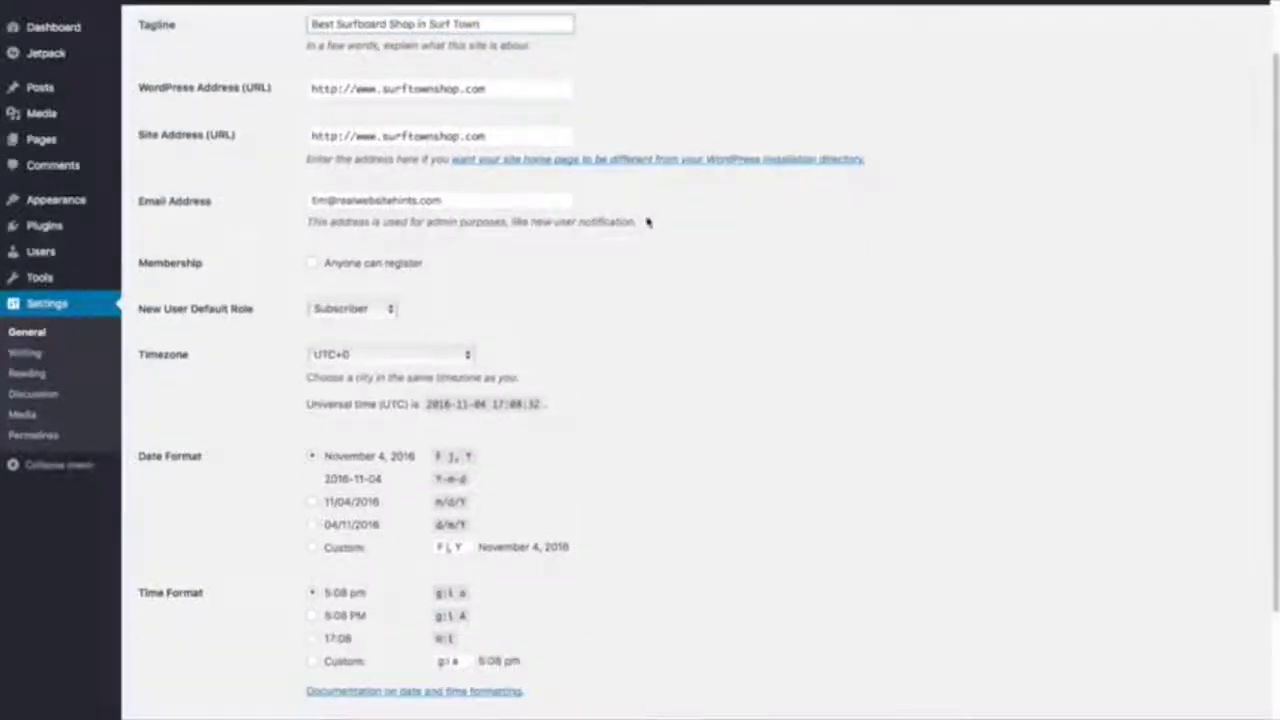
{"action": "scroll", "coordinate": [651, 220], "scroll_direction": "down", "scroll_amount": 3}
{"action": "left_click", "coordinate": [179, 664]}
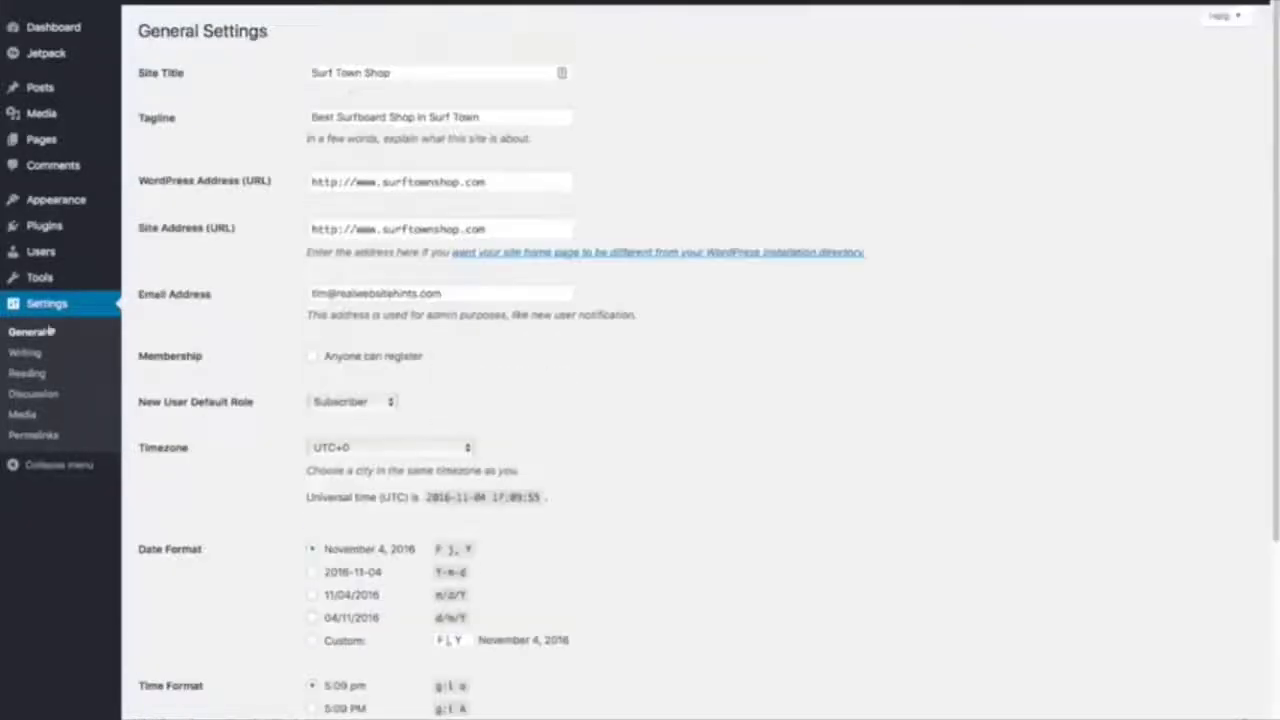
Switch the permalink structure to Post name (/%postname%/) and save the change.
{"action": "left_click", "coordinate": [31, 436]}
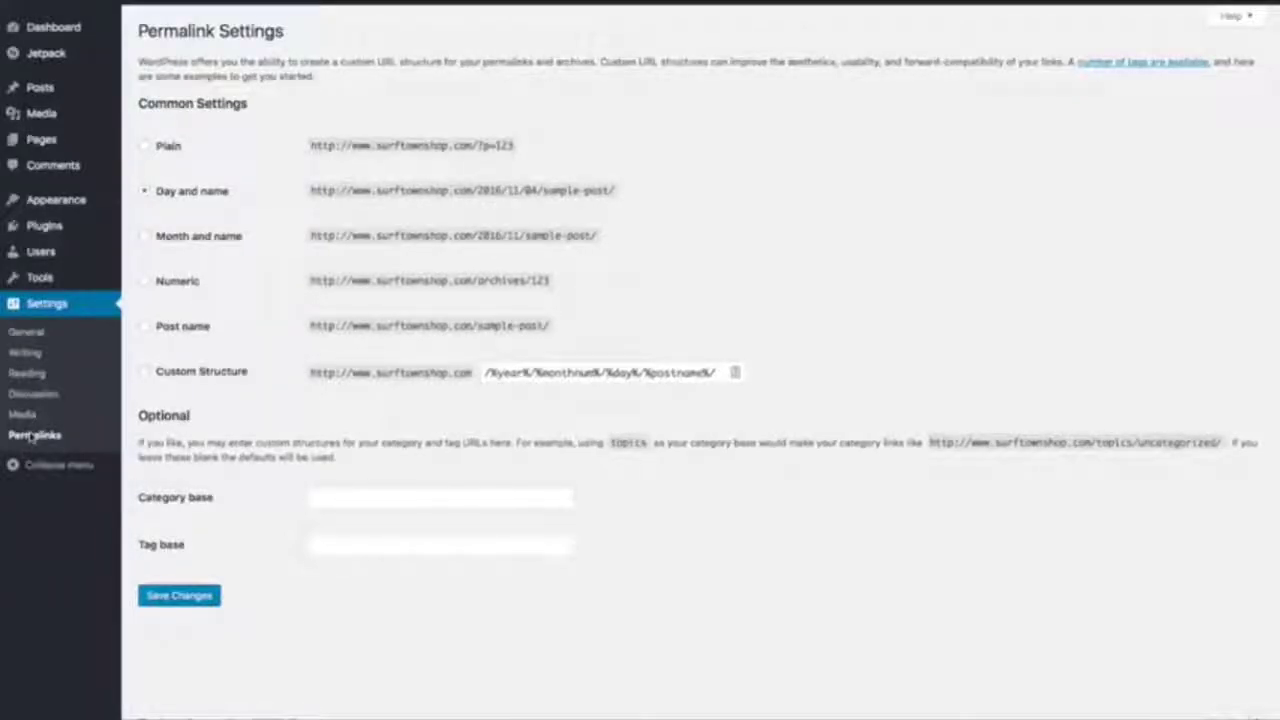
{"action": "left_click", "coordinate": [146, 327]}
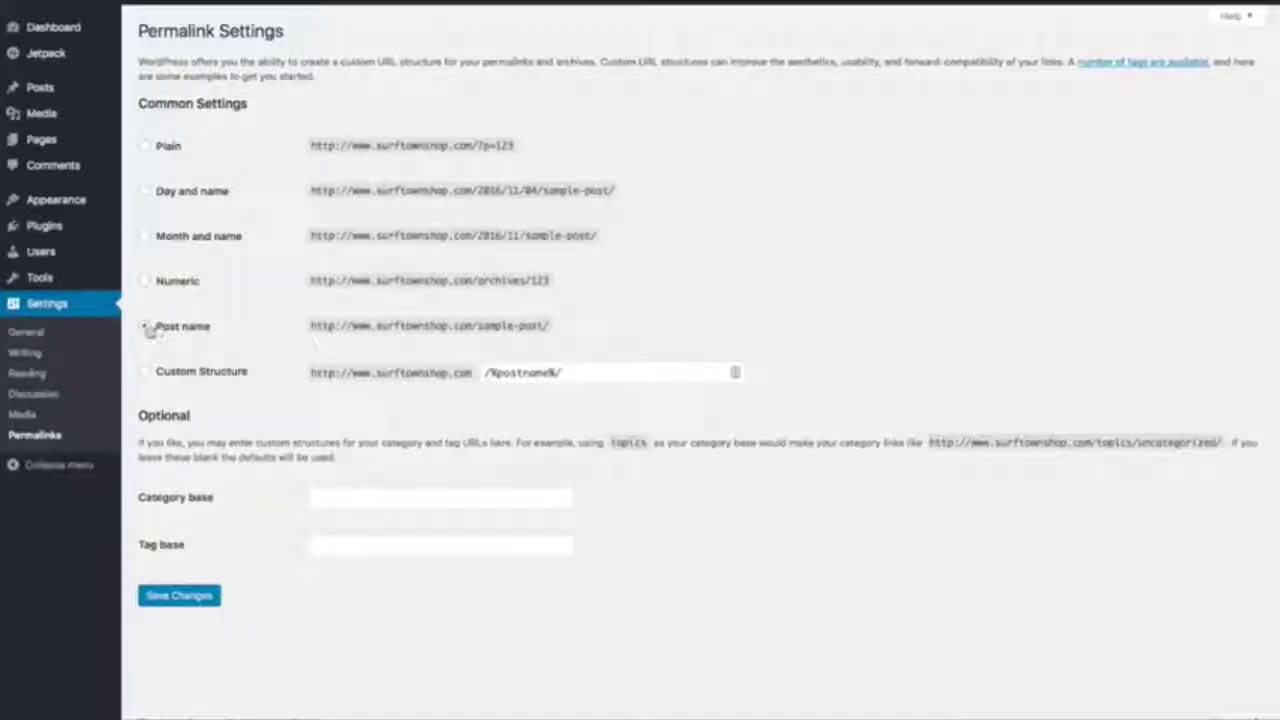
{"action": "left_click", "coordinate": [194, 600]}
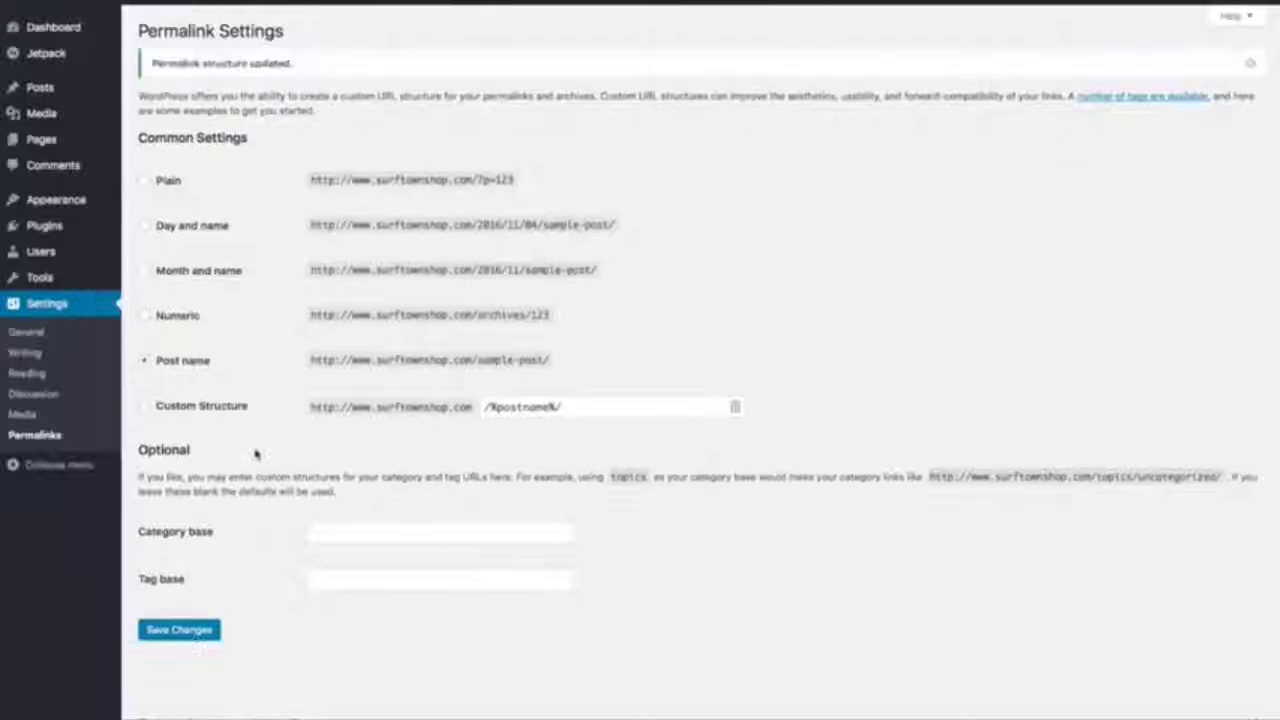